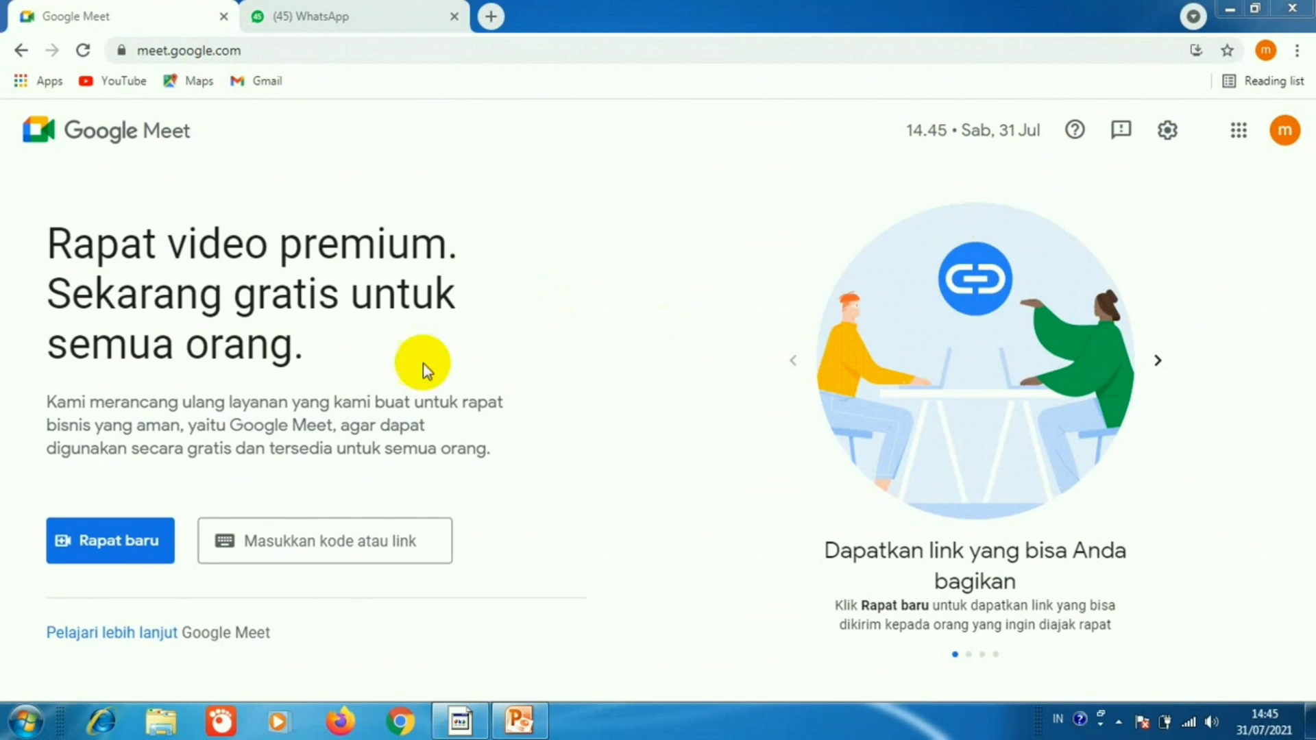
# - Start an instant meeting (gzi-yuzy-otd) from Rapat baru and switch your camera off
pyautogui.click(126, 552)
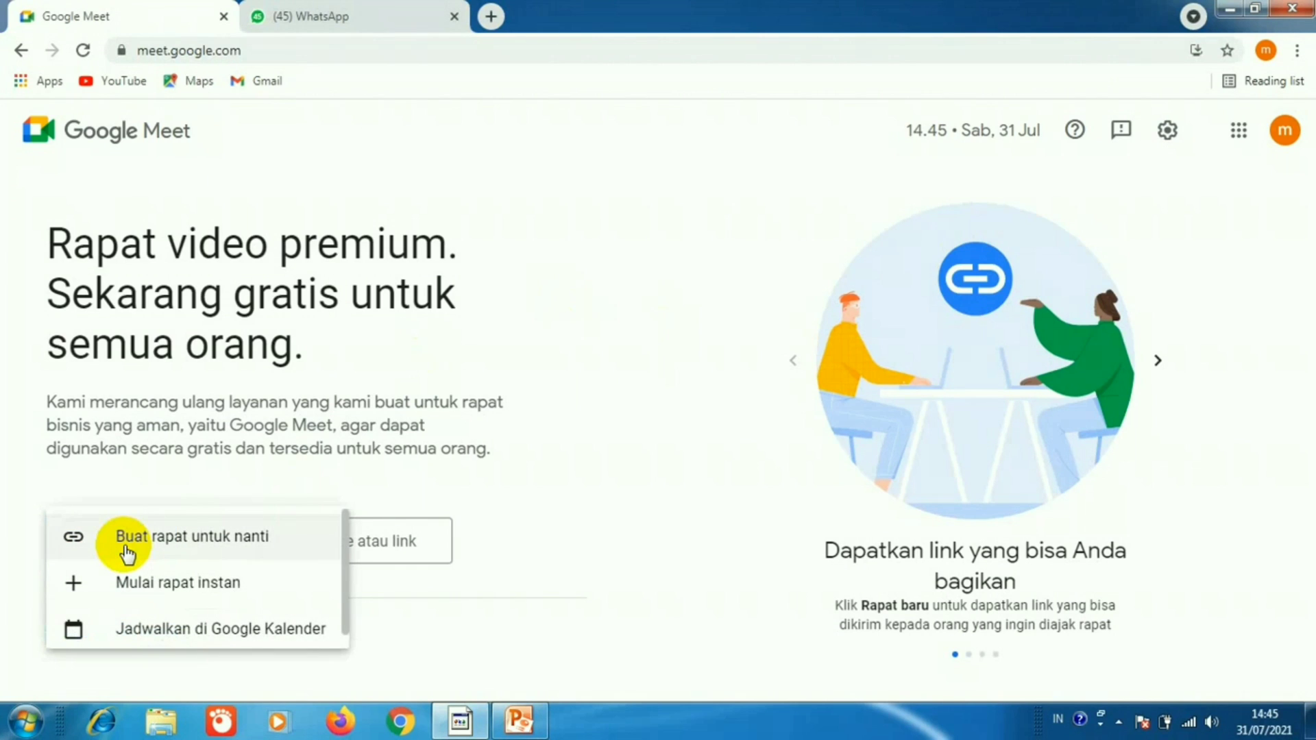
pyautogui.click(146, 581)
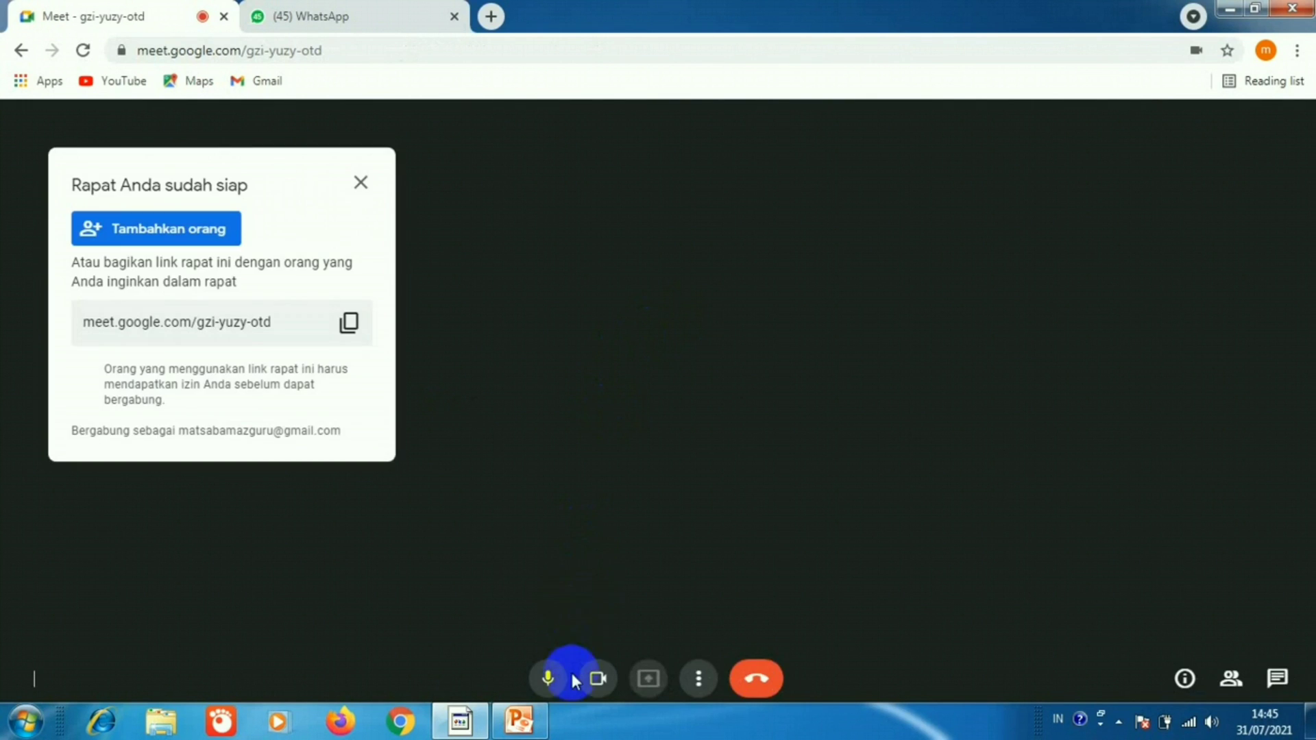
pyautogui.click(598, 685)
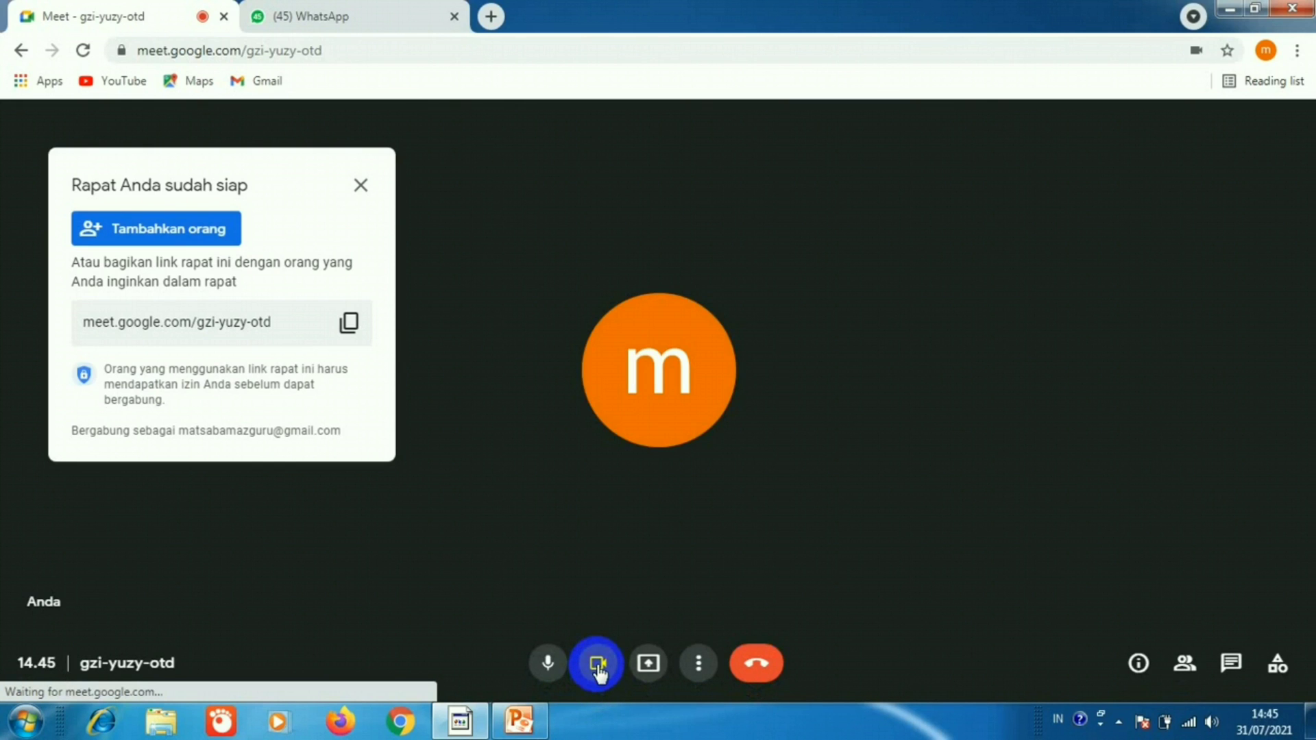
pyautogui.click(597, 665)
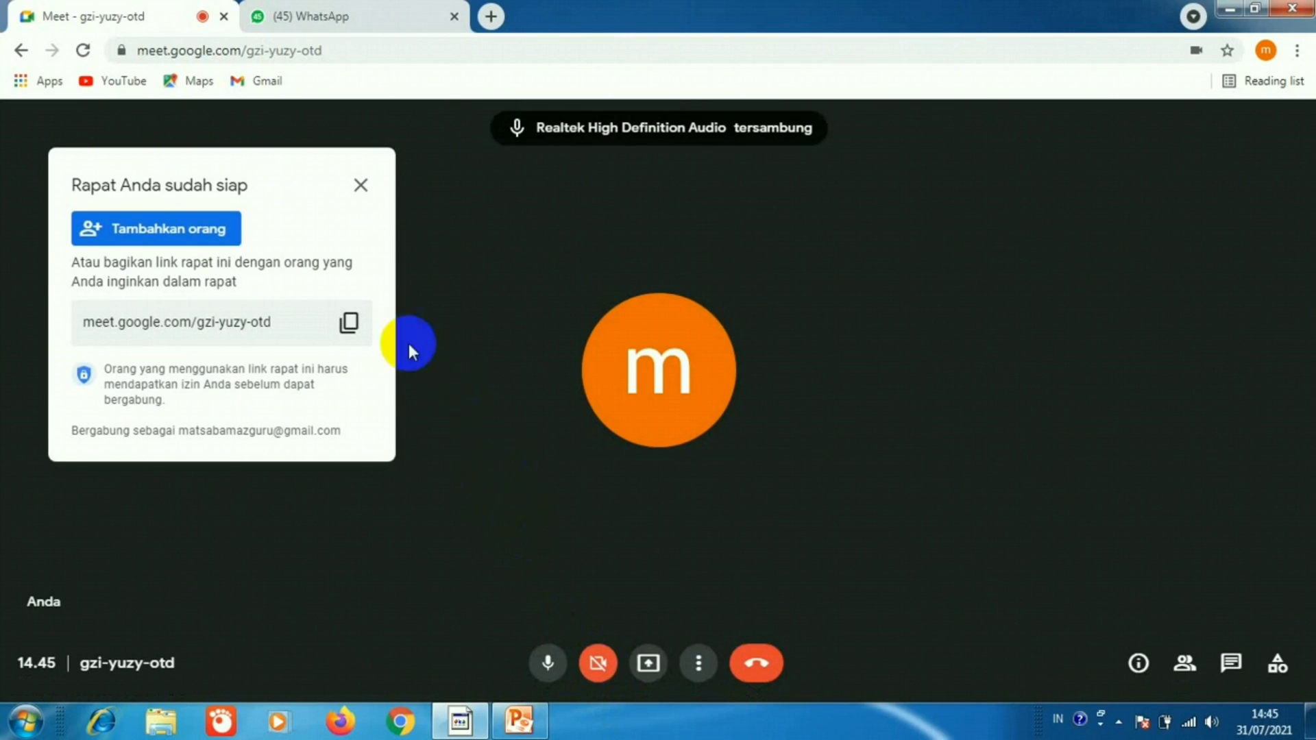
pyautogui.click(350, 328)
pyautogui.click(345, 15)
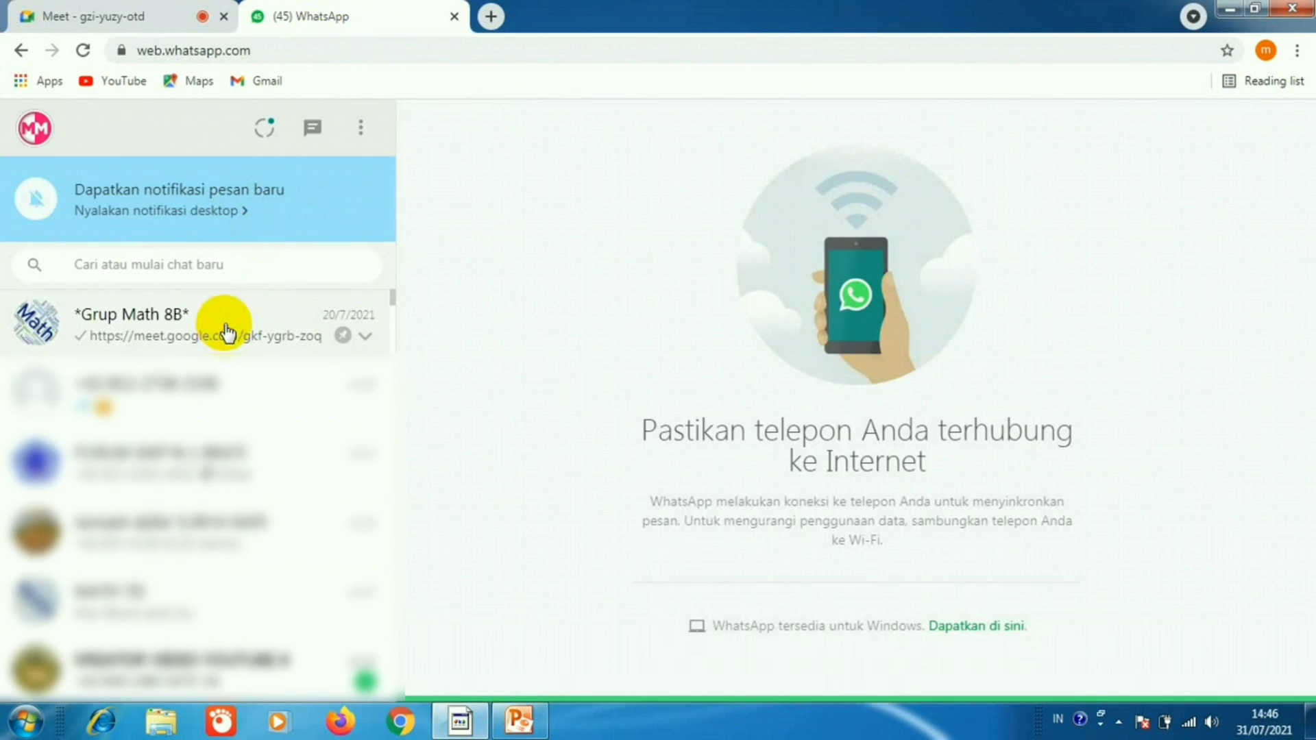
pyautogui.click(226, 333)
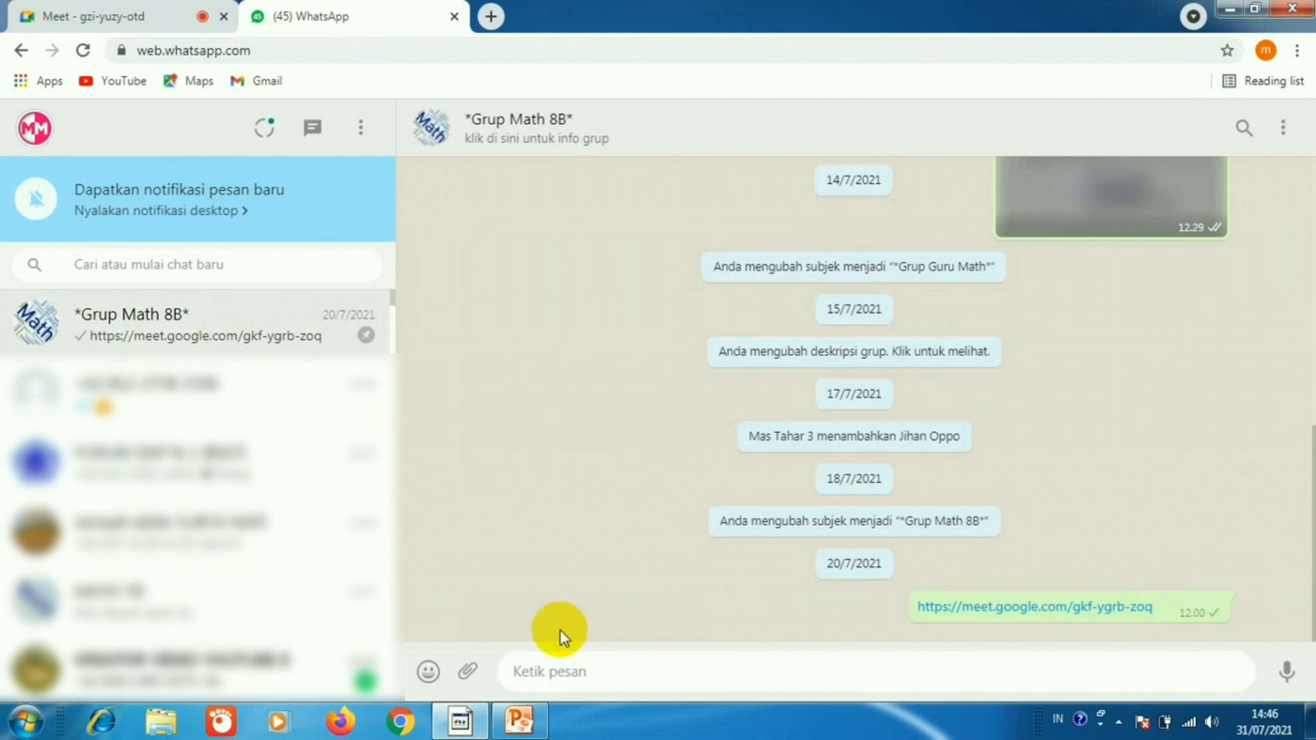
pyautogui.rightClick(566, 668)
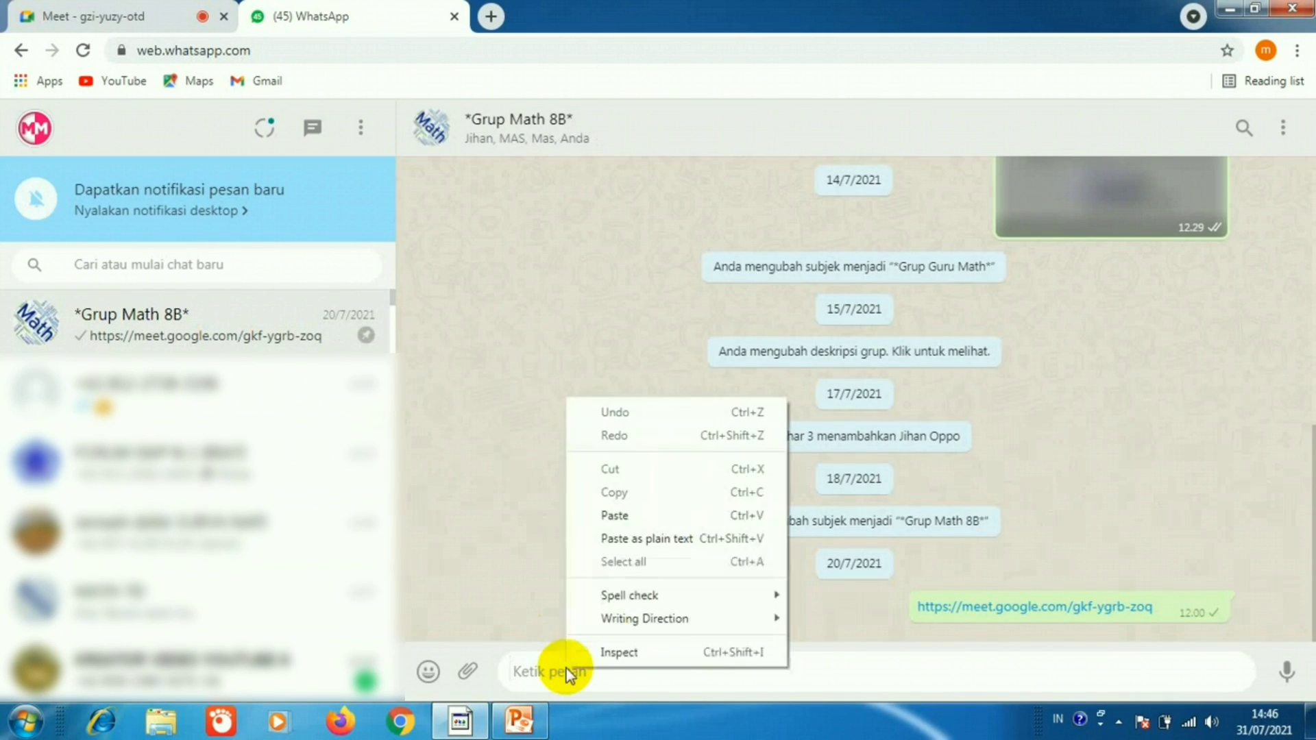
pyautogui.click(619, 520)
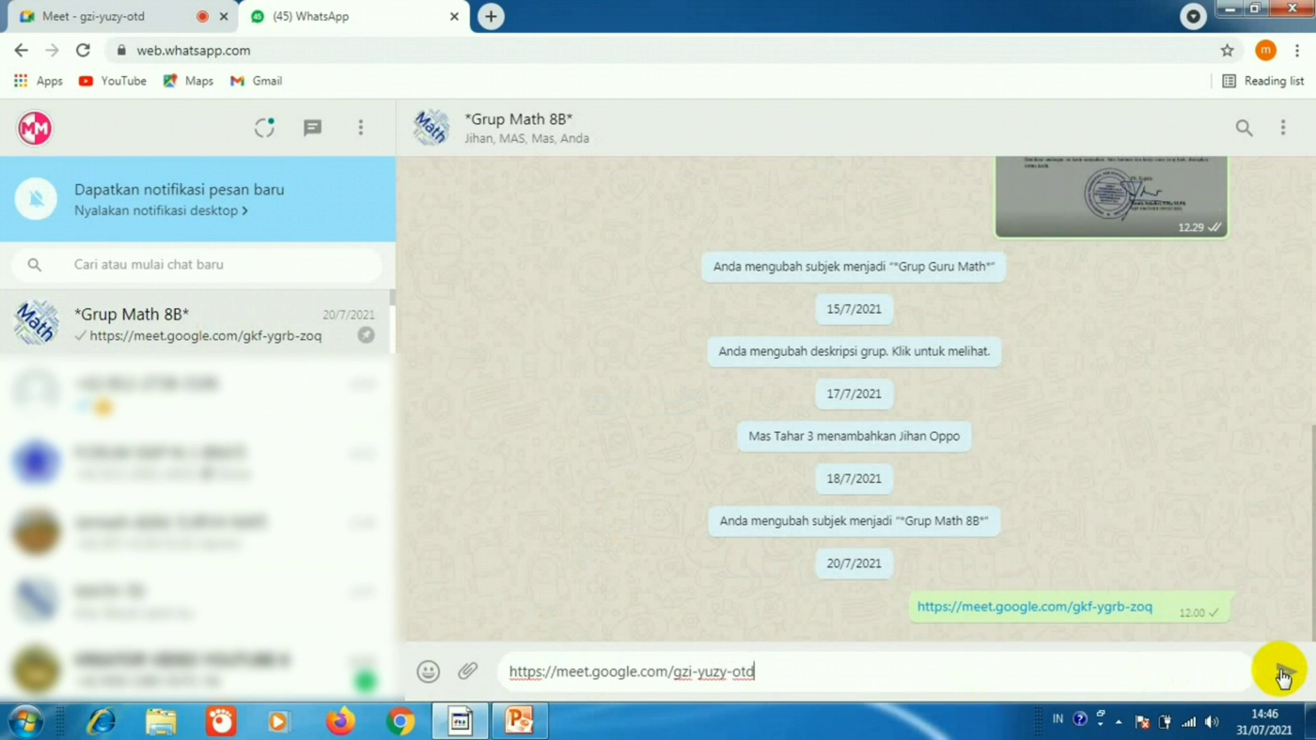
pyautogui.click(1282, 671)
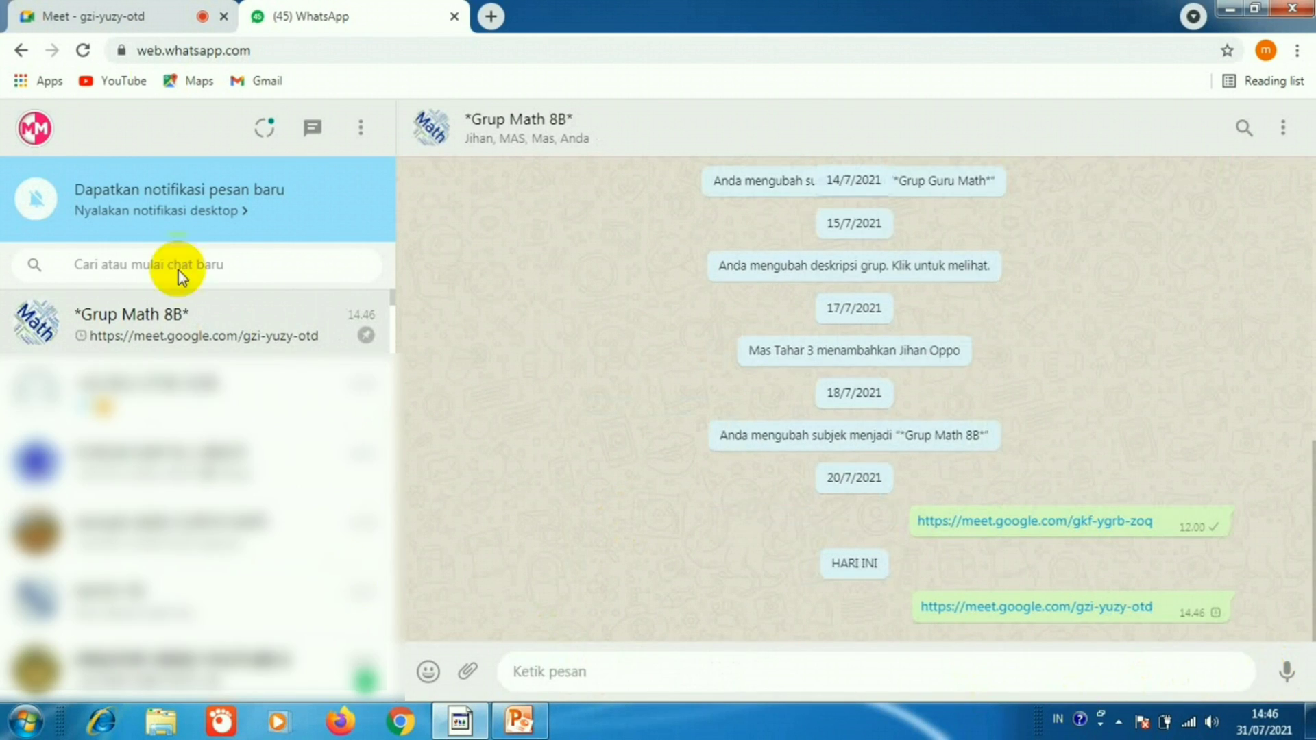
pyautogui.click(120, 19)
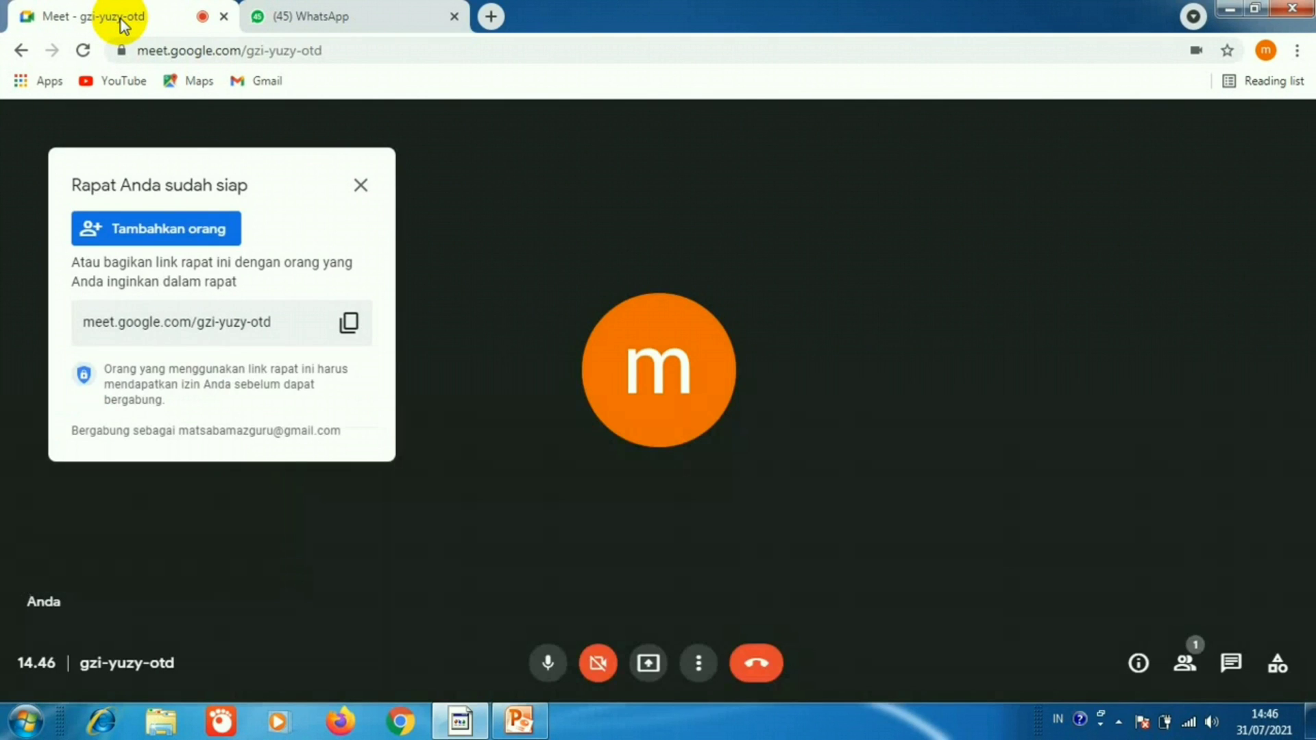
# - Close the meeting-ready panel, join from the student's phone with camera and mic off, and admit them
pyautogui.click(358, 183)
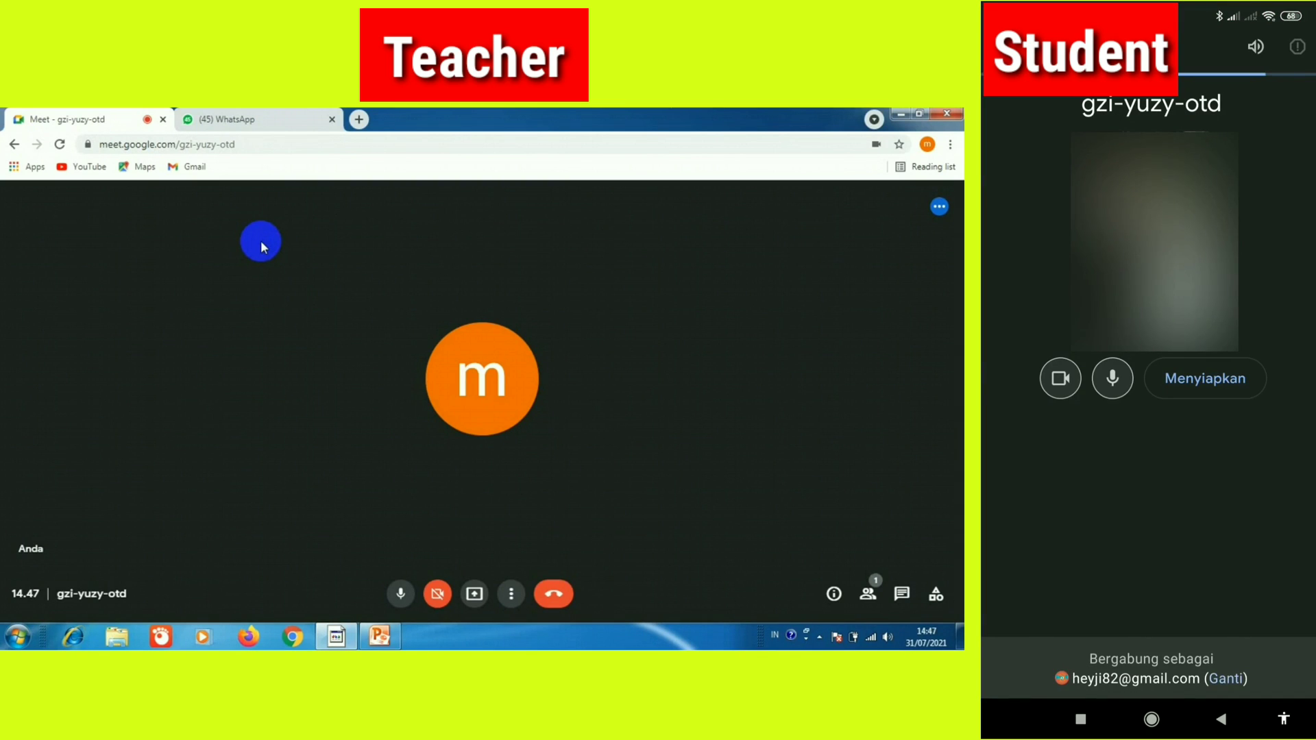
pyautogui.click(1042, 379)
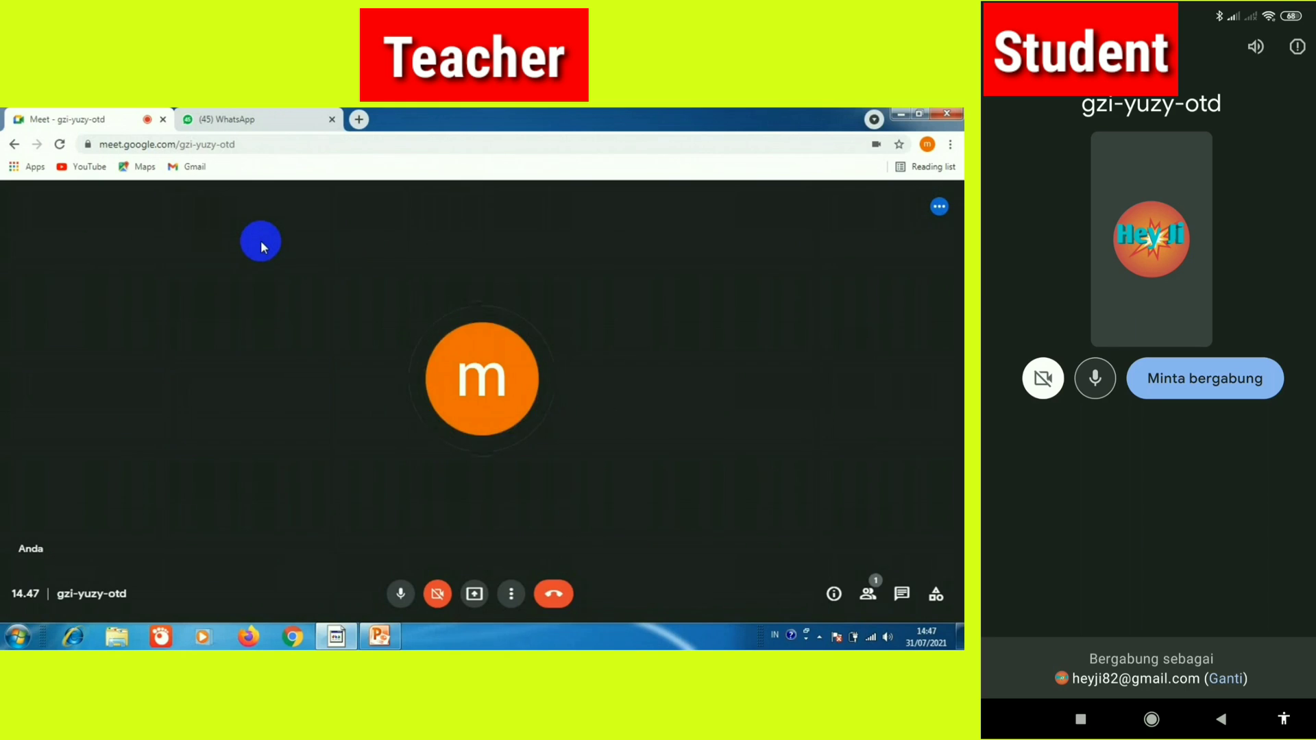
pyautogui.click(1205, 378)
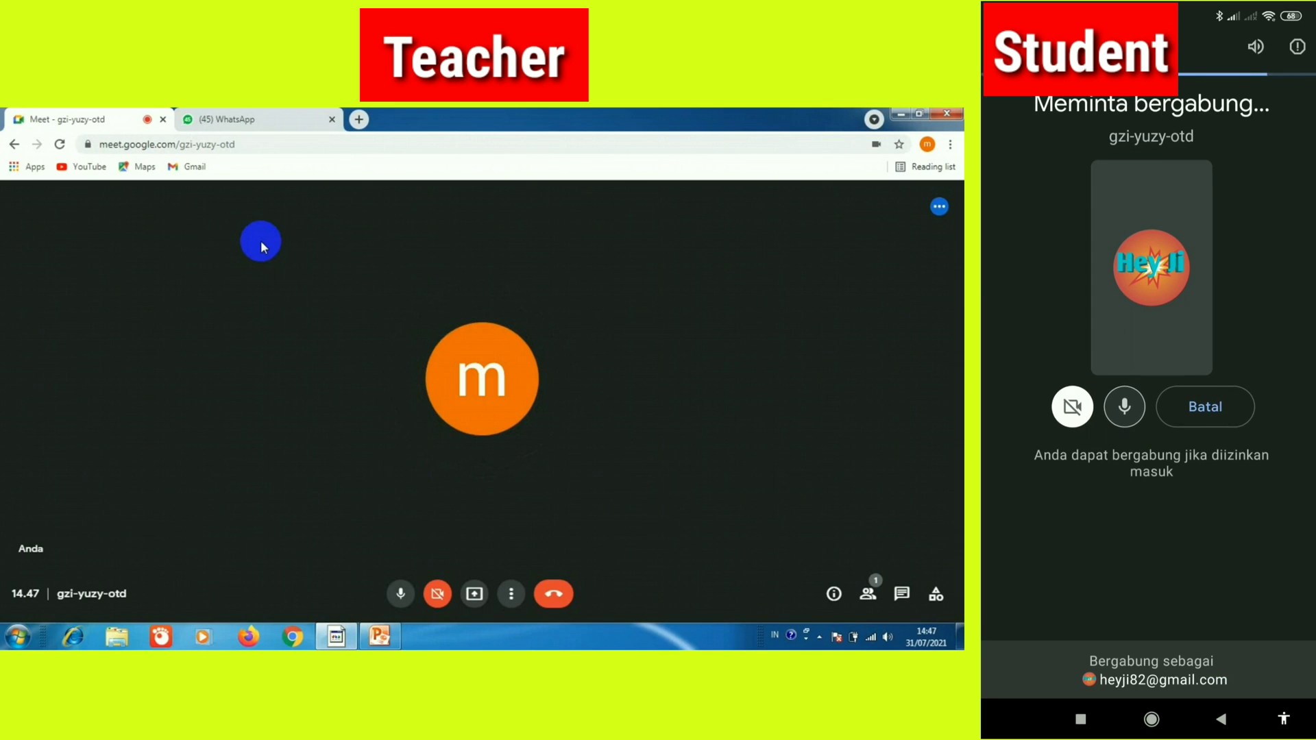
pyautogui.click(1124, 407)
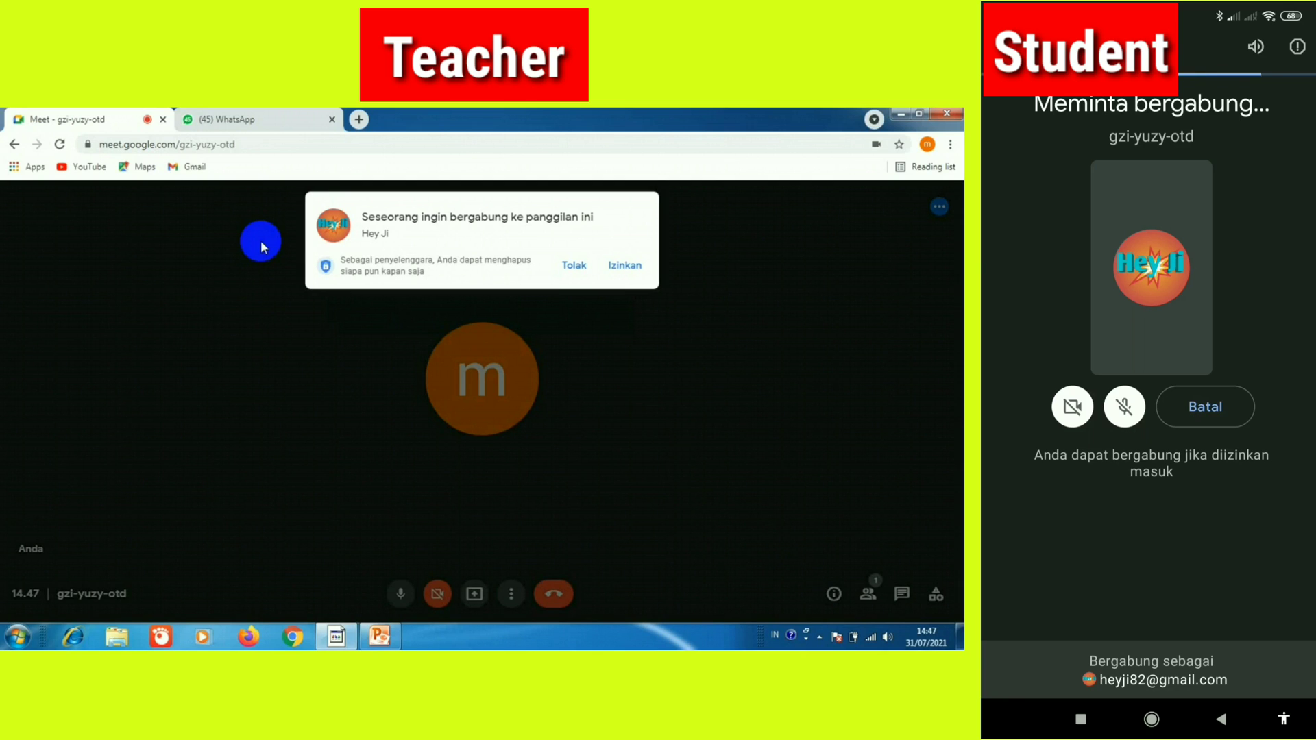
pyautogui.click(630, 267)
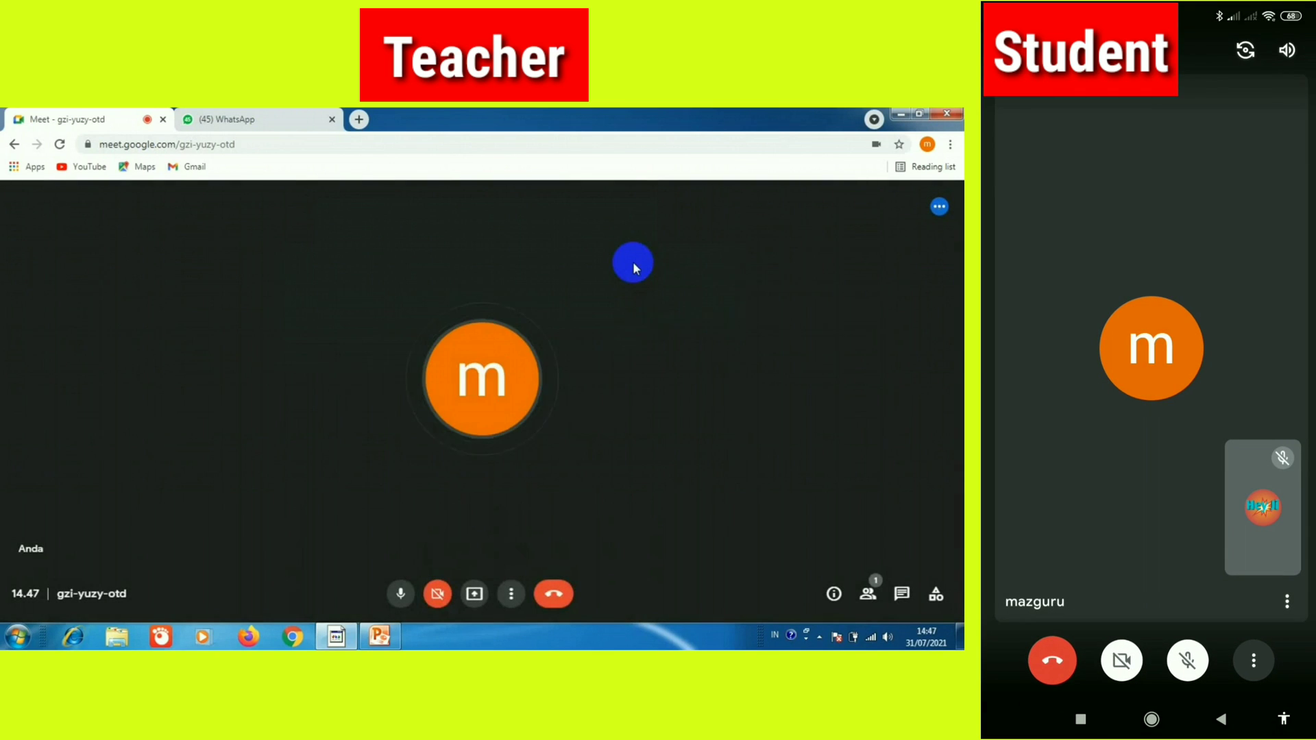
# - Mute your microphone and snap the Meet window to the right half of the screen
pyautogui.click(402, 598)
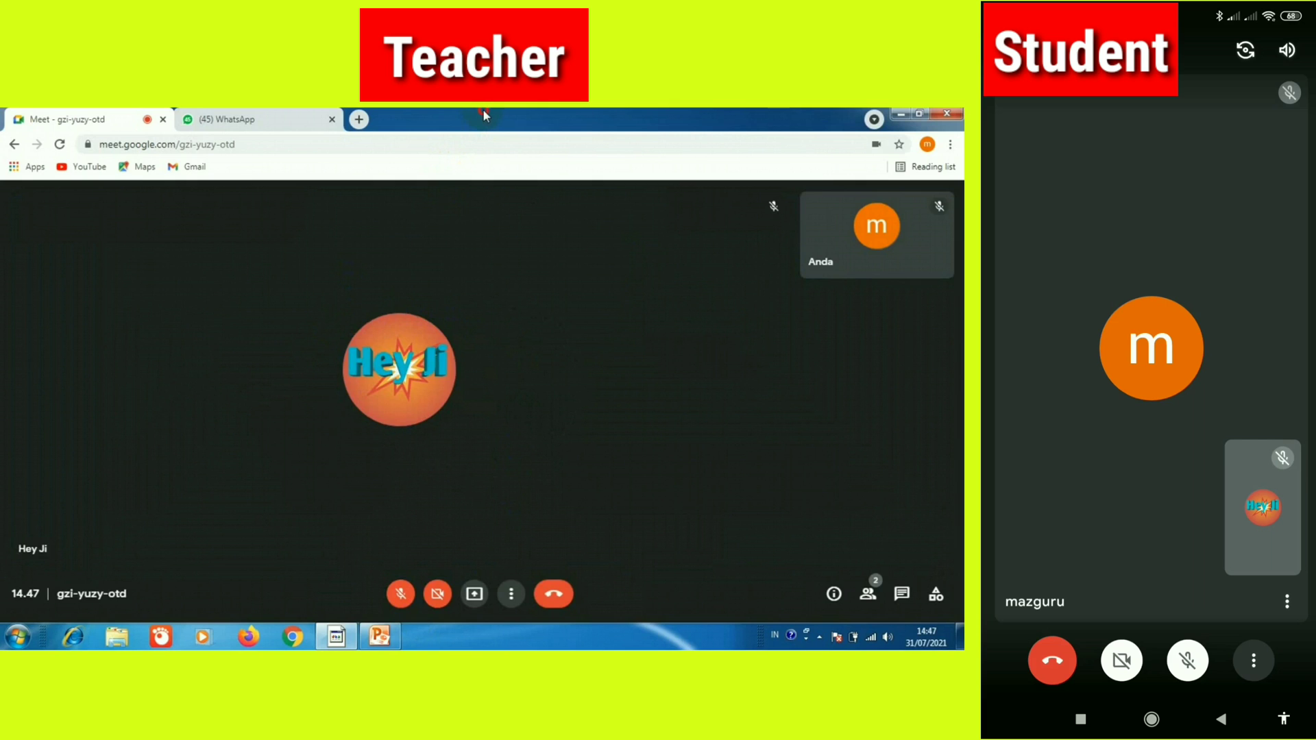
pyautogui.moveTo(483, 109)
pyautogui.mouseDown()
pyautogui.moveTo(797, 256)
pyautogui.moveTo(962, 294)
pyautogui.mouseUp()
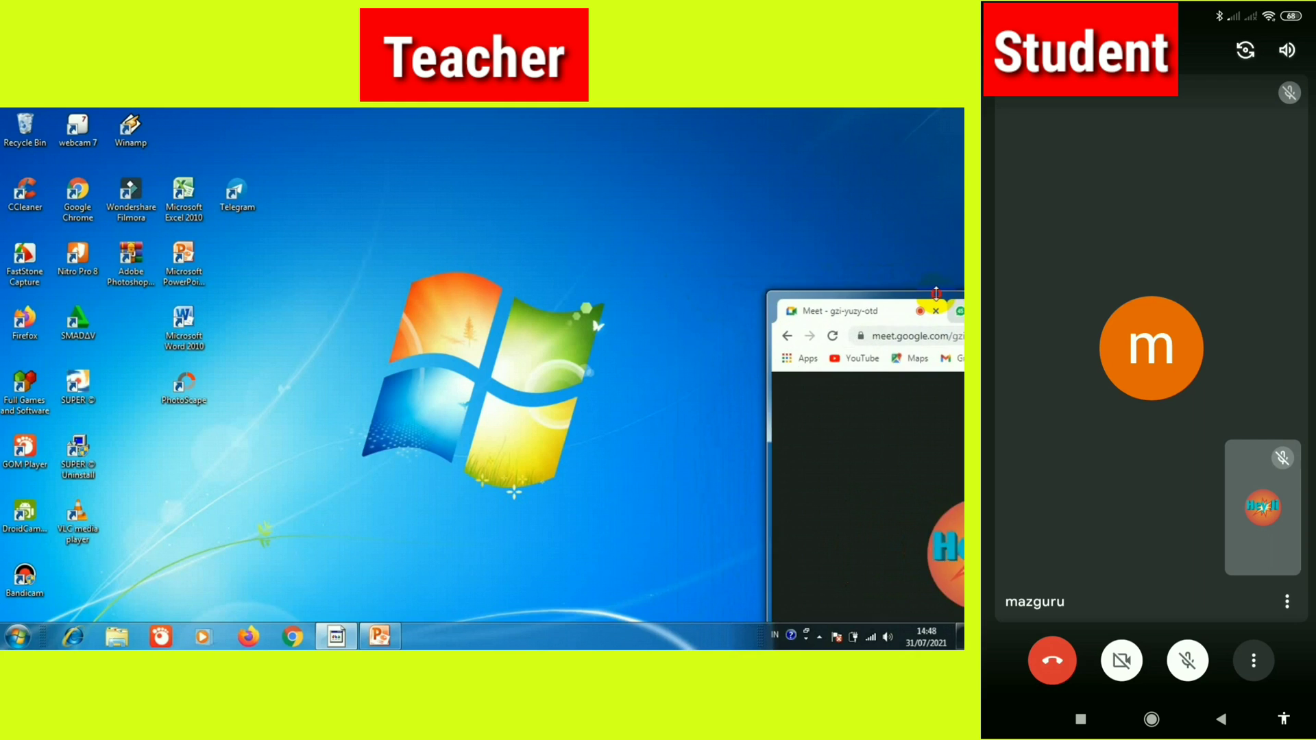
pyautogui.moveTo(900, 288); pyautogui.dragTo(962, 301)
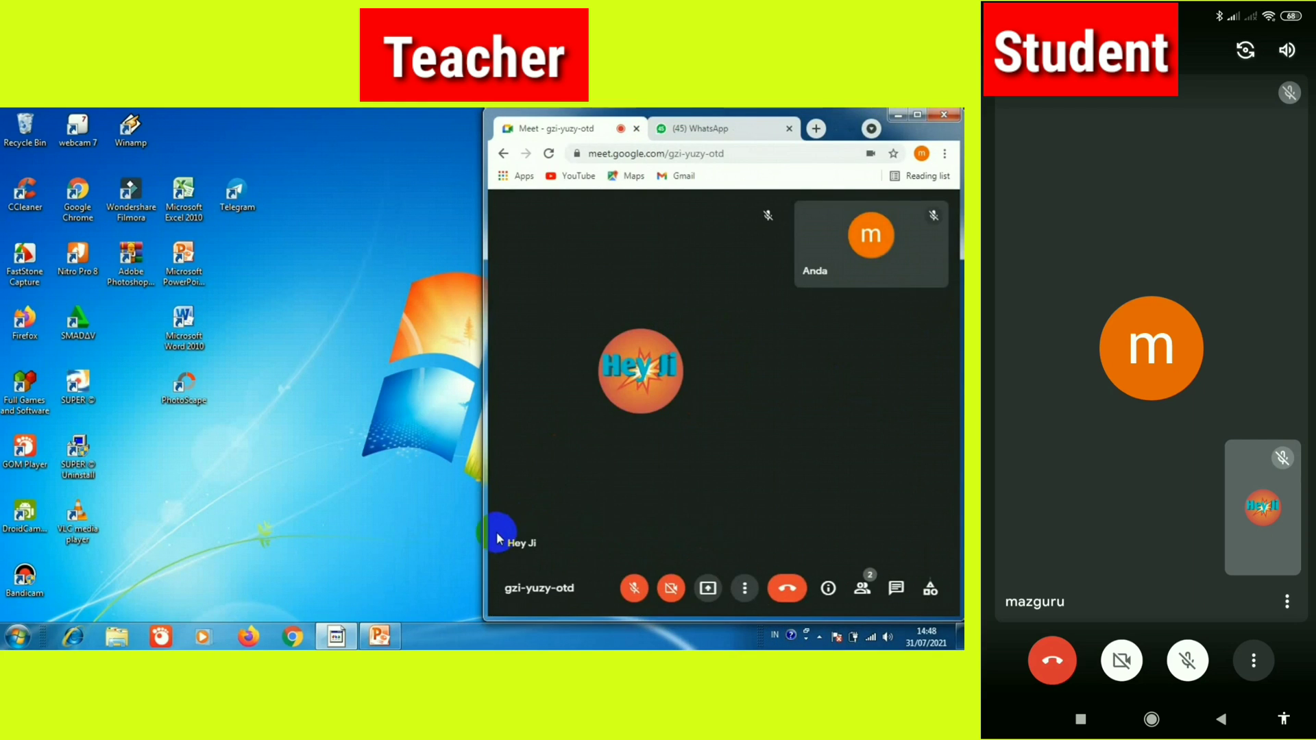
pyautogui.moveTo(380, 636)
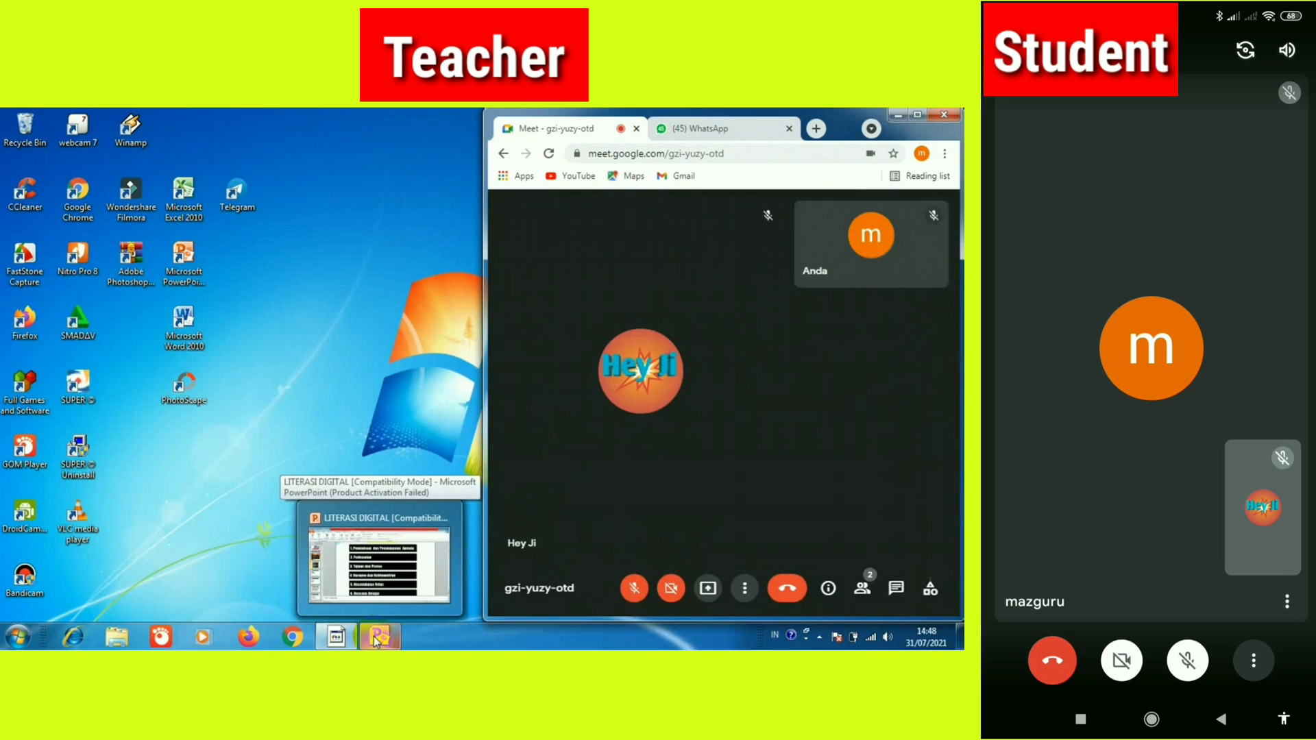
# - Maximize PowerPoint and zoom the slide view out six steps
pyautogui.click(375, 640)
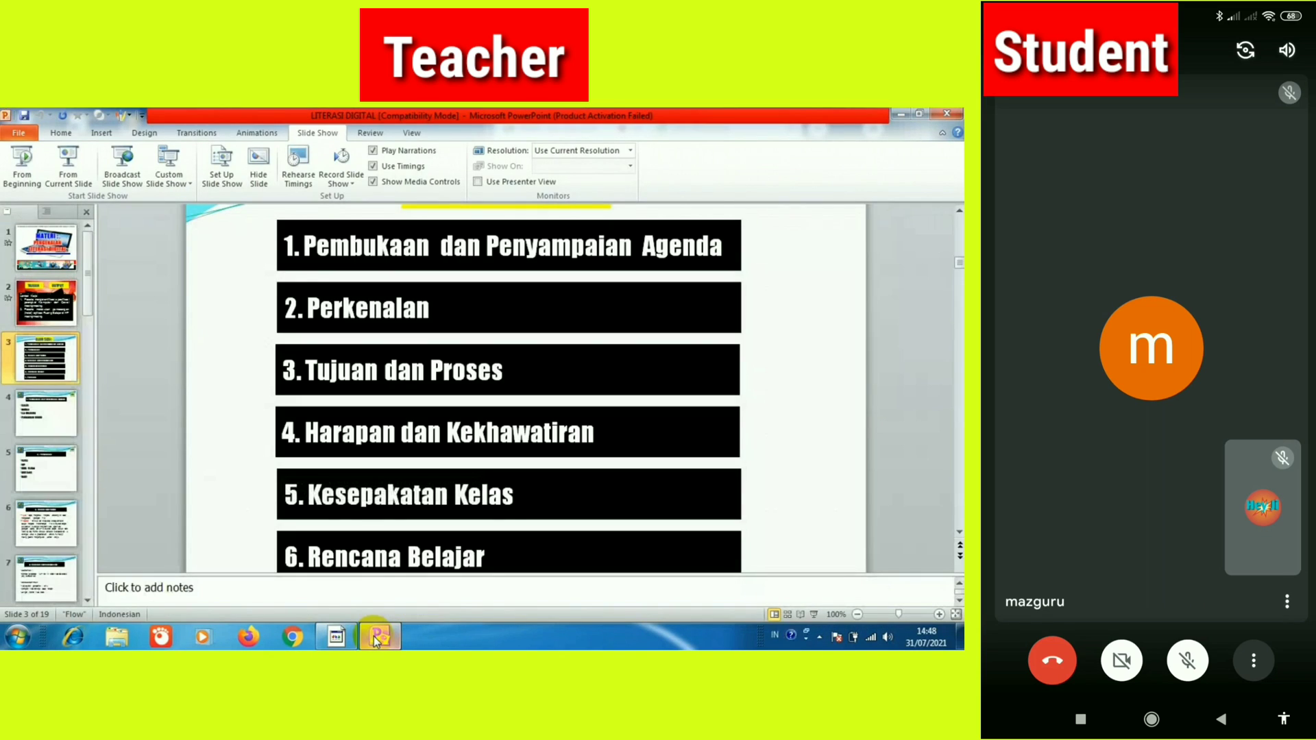
pyautogui.click(857, 614)
pyautogui.click(857, 614)
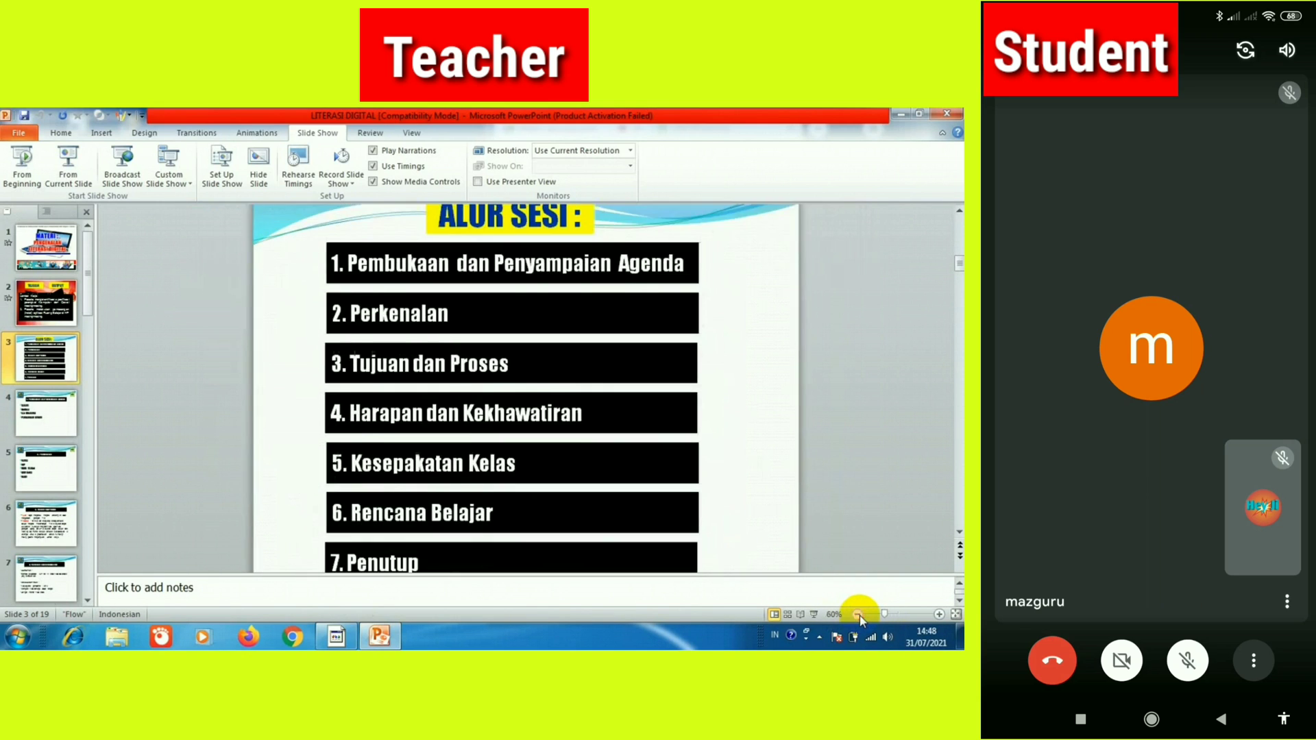
pyautogui.click(857, 614)
pyautogui.click(857, 614)
pyautogui.click(858, 614)
pyautogui.click(857, 614)
pyautogui.click(858, 614)
pyautogui.click(858, 614)
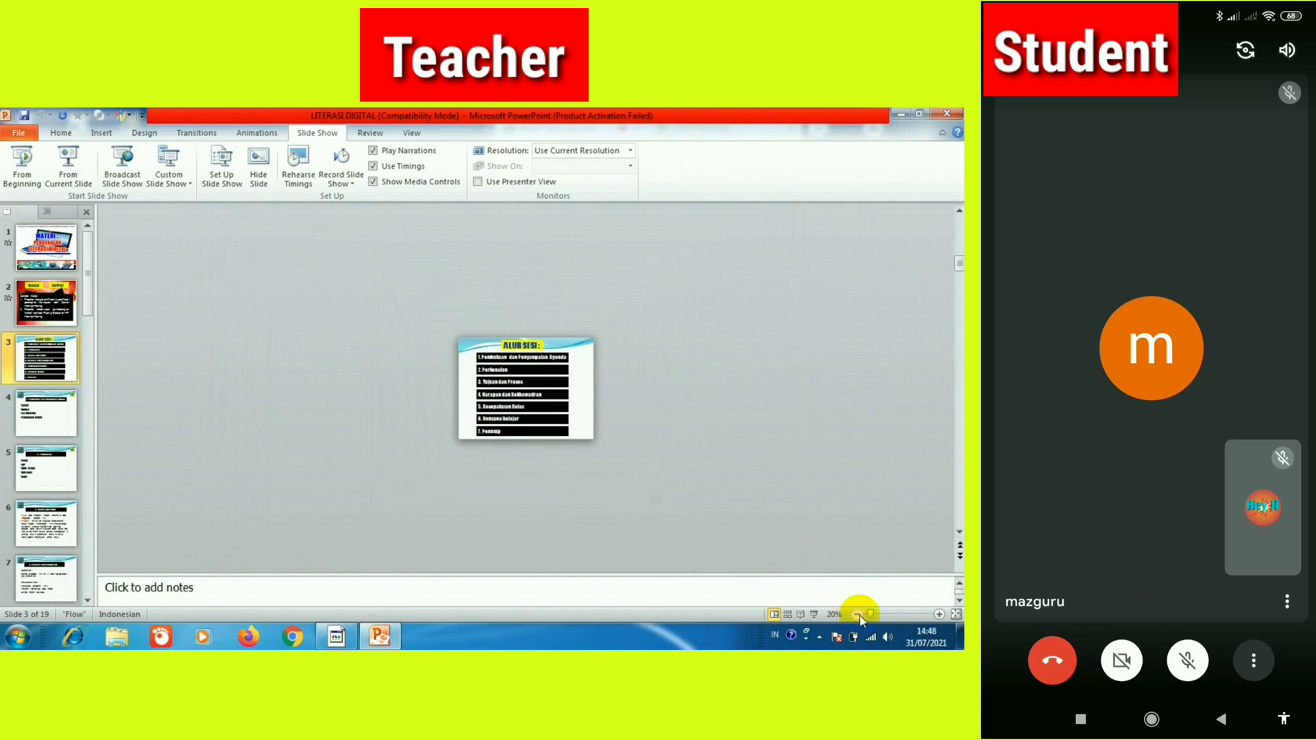
# - Place the smaller PowerPoint window bottom-left beside the Meet call and select title slide 1
pyautogui.moveTo(723, 118); pyautogui.dragTo(1, 499)
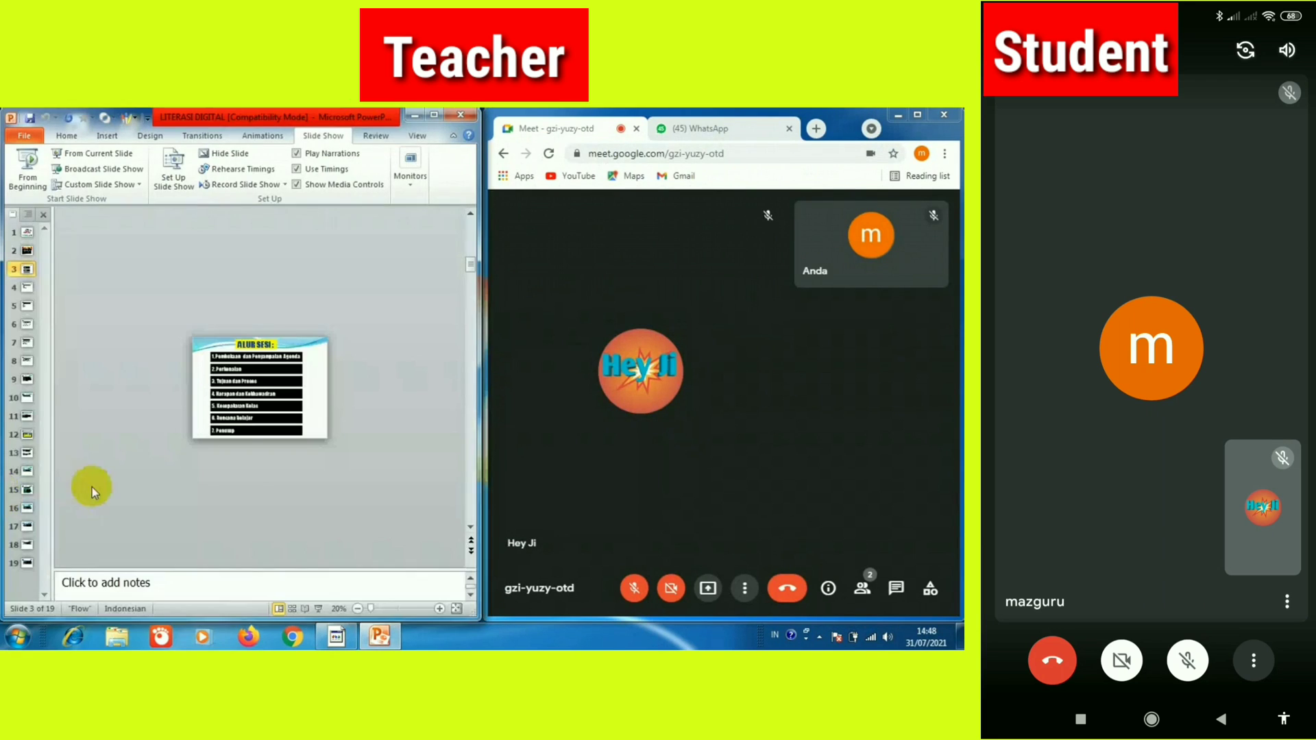
pyautogui.moveTo(380, 111)
pyautogui.mouseDown()
pyautogui.moveTo(373, 265)
pyautogui.moveTo(340, 444)
pyautogui.moveTo(348, 410)
pyautogui.mouseUp()
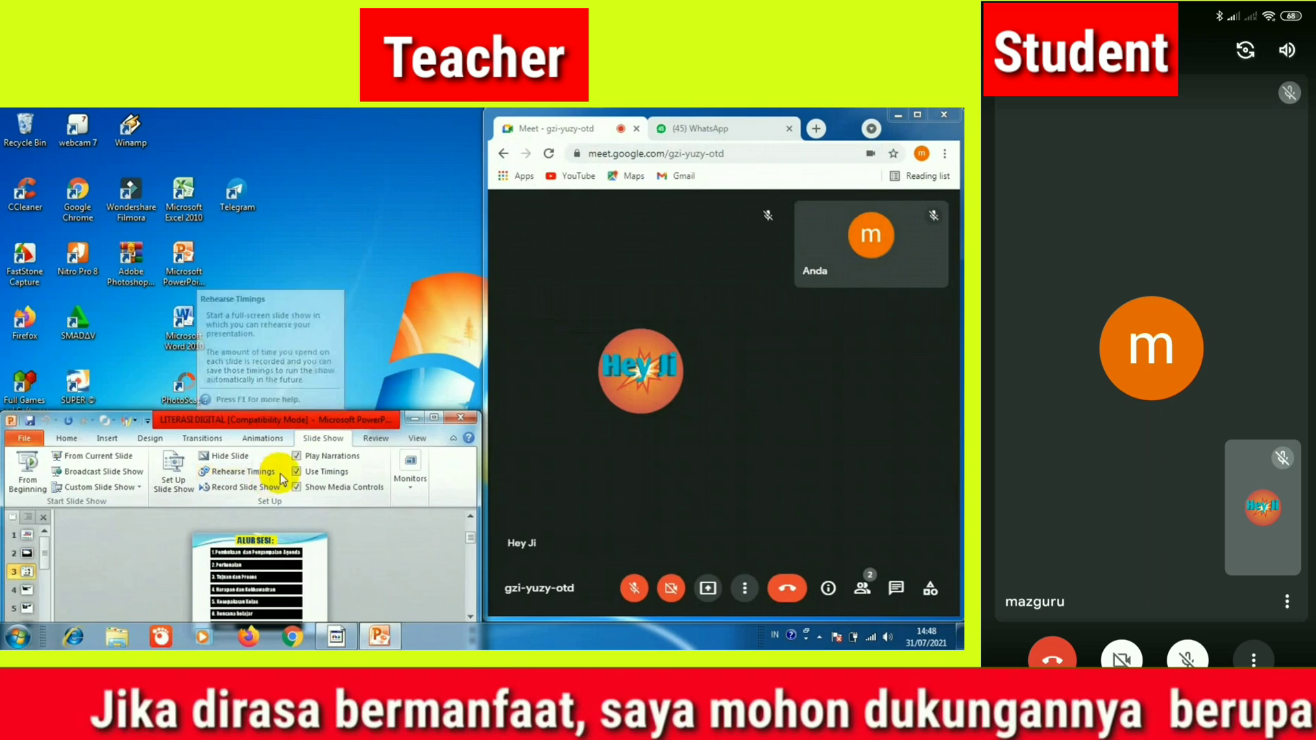
pyautogui.moveTo(347, 420)
pyautogui.mouseDown()
pyautogui.moveTo(347, 348)
pyautogui.moveTo(321, 416)
pyautogui.moveTo(328, 370)
pyautogui.mouseUp()
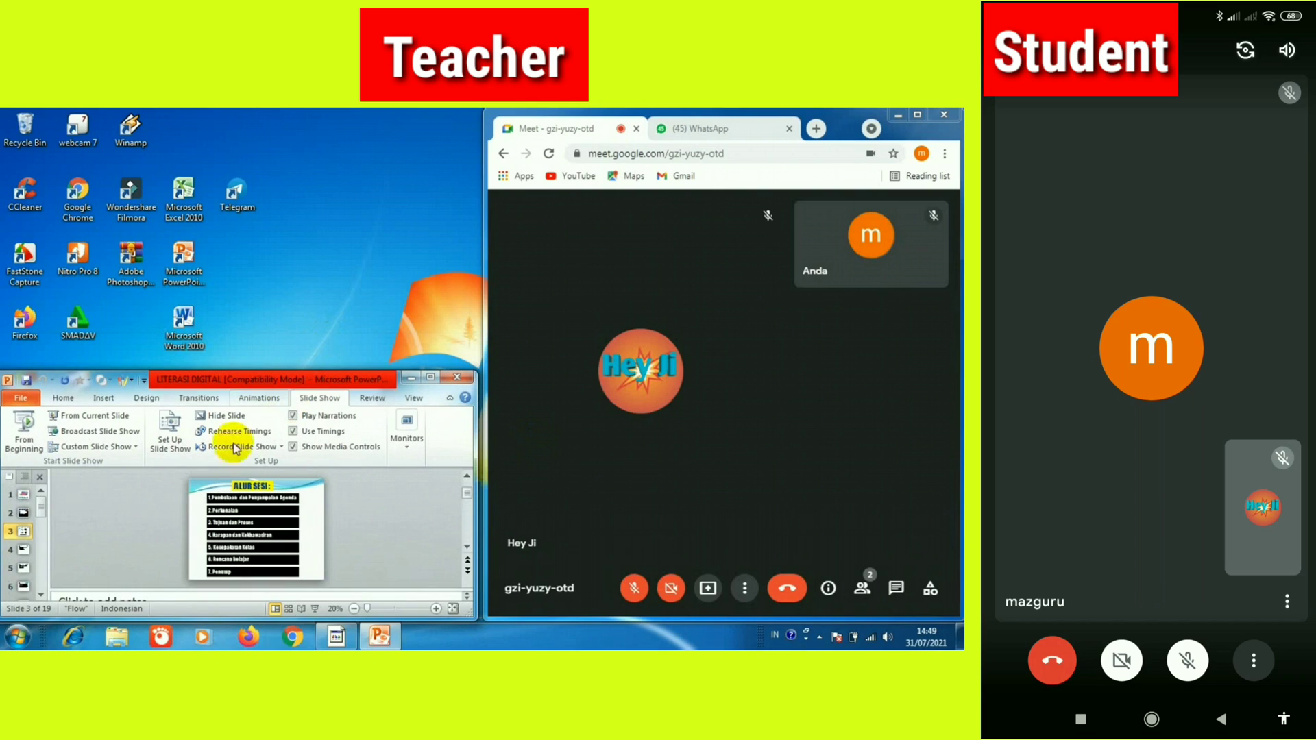
pyautogui.click(26, 496)
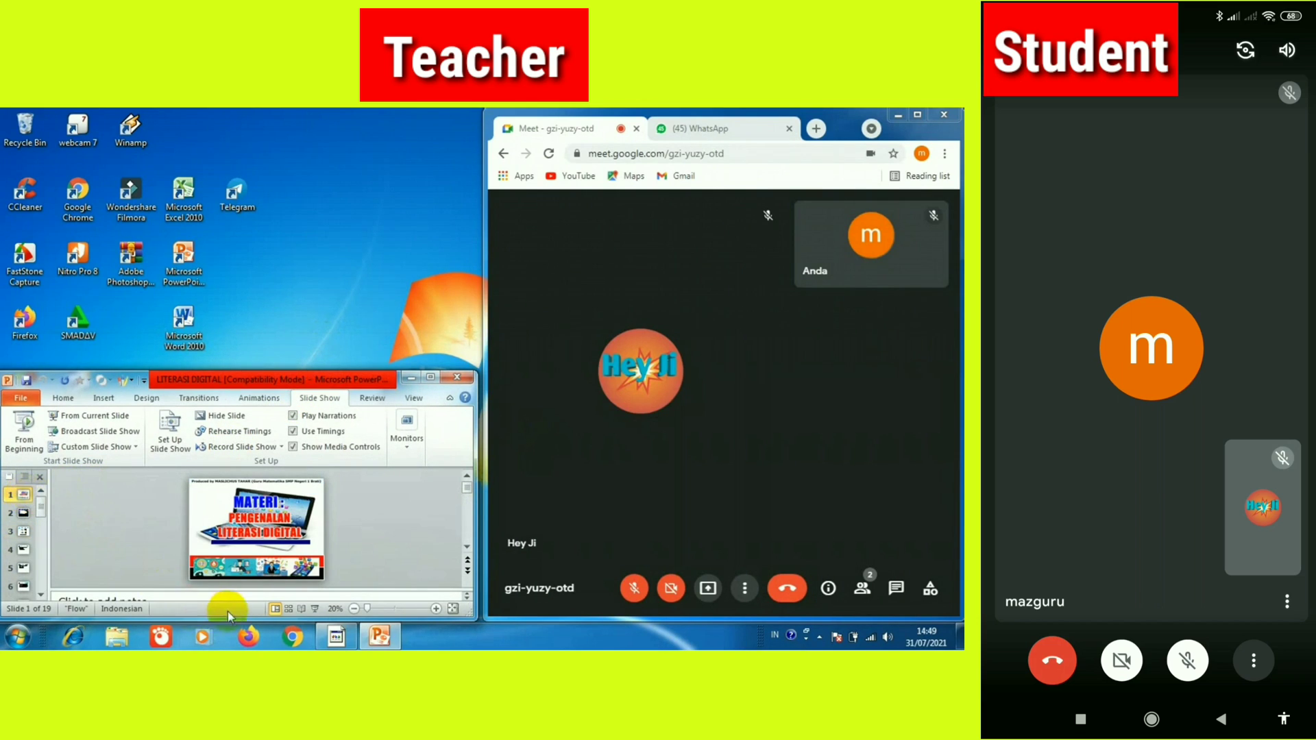
# - Start the slide show and share its window through Present now > A window
pyautogui.click(315, 609)
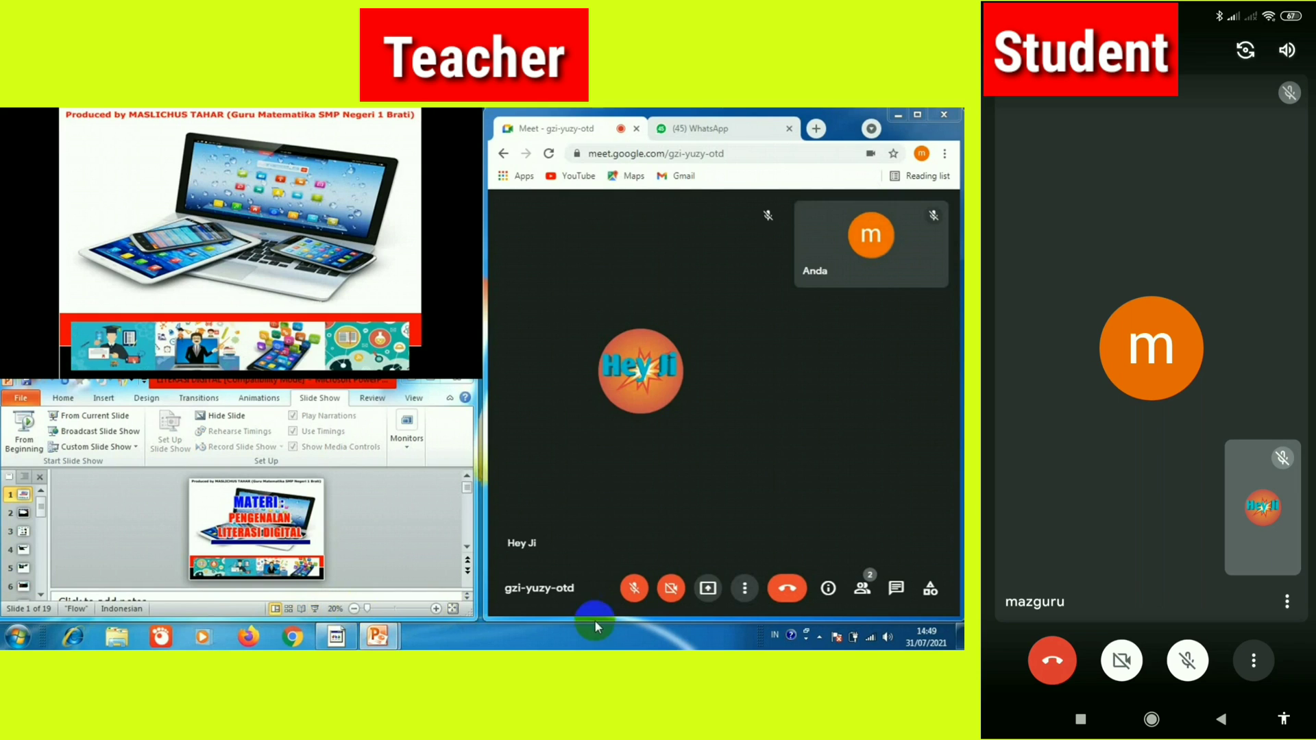
pyautogui.click(709, 591)
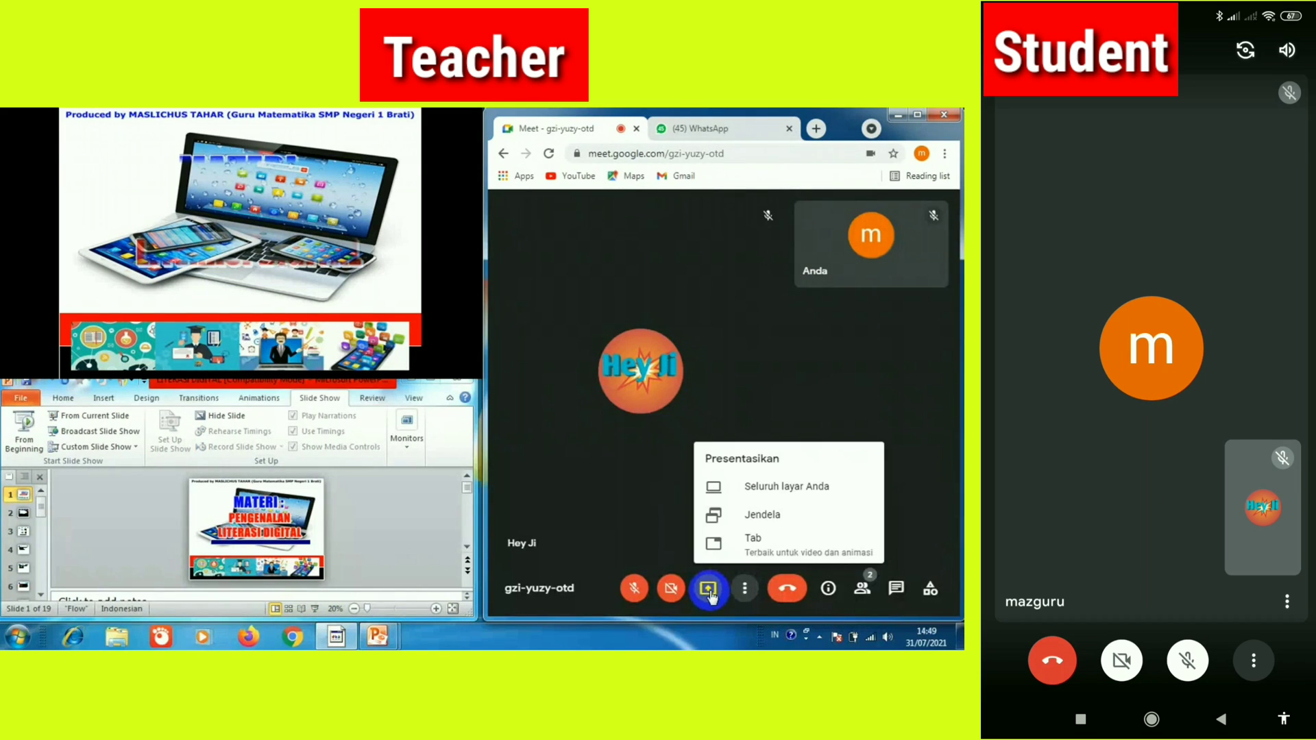
pyautogui.click(763, 515)
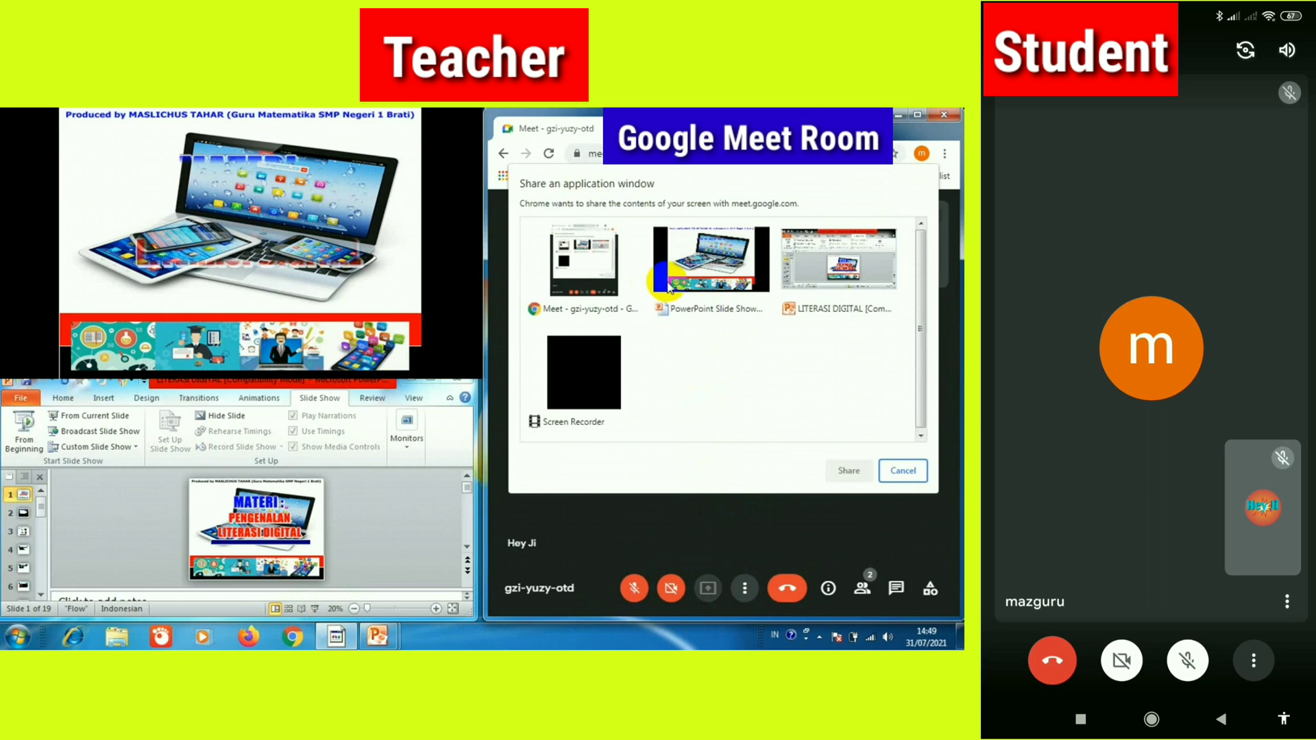
pyautogui.click(850, 471)
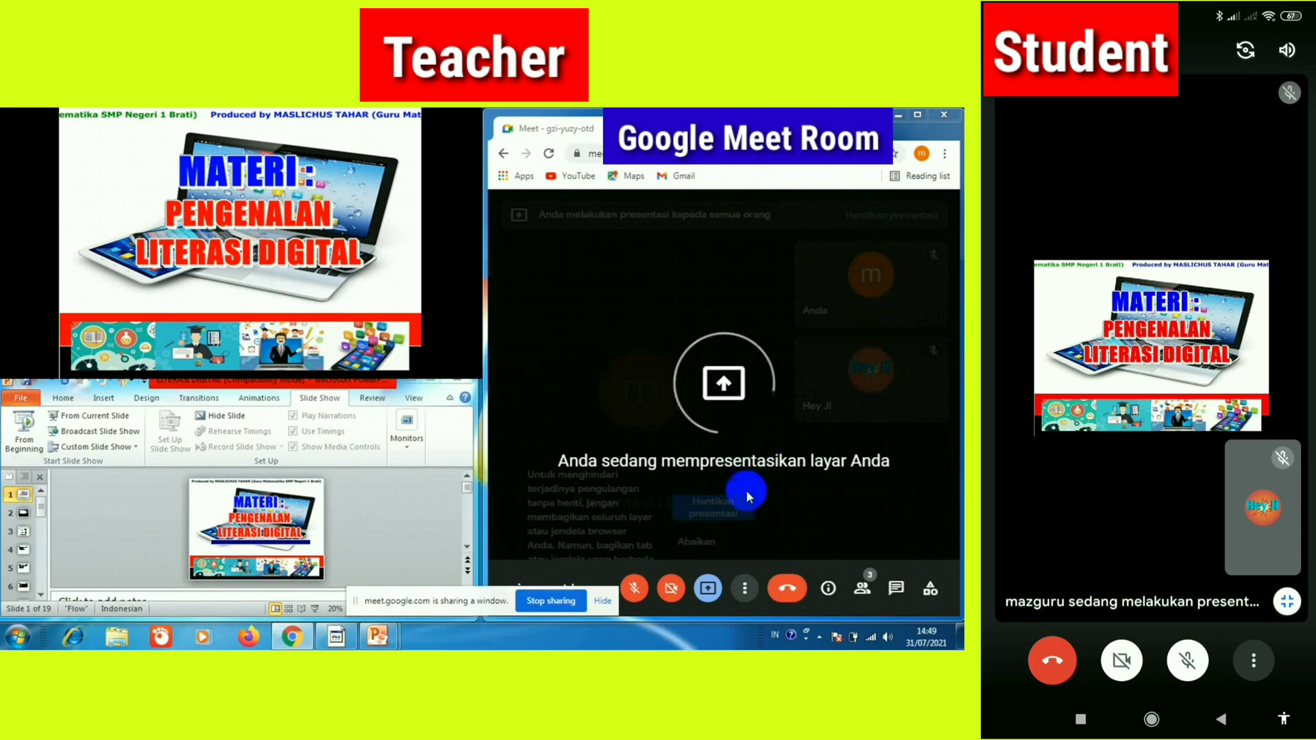
# - Dismiss the Meet warning and step through the TUJUAN/OUTPUT slide's revealed text boxes
pyautogui.click(693, 542)
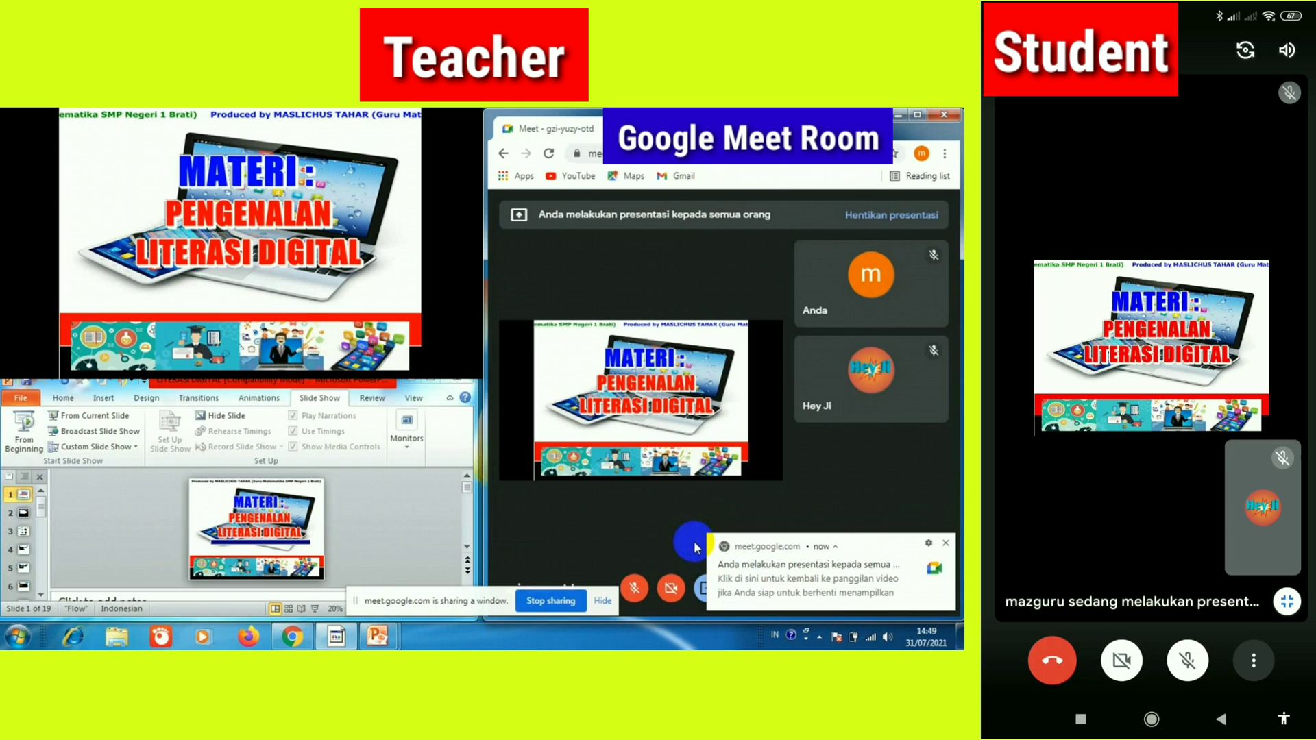
pyautogui.click(124, 316)
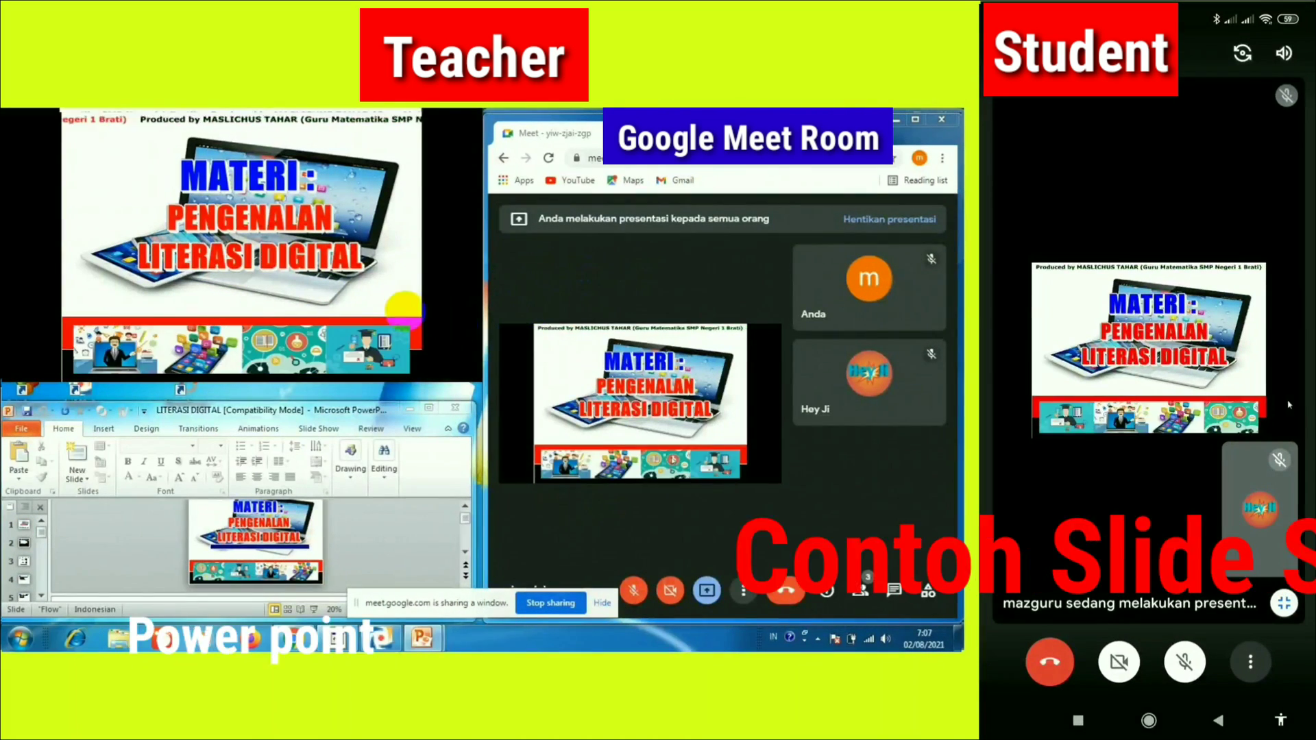
pyautogui.click(450, 341)
pyautogui.click(154, 147)
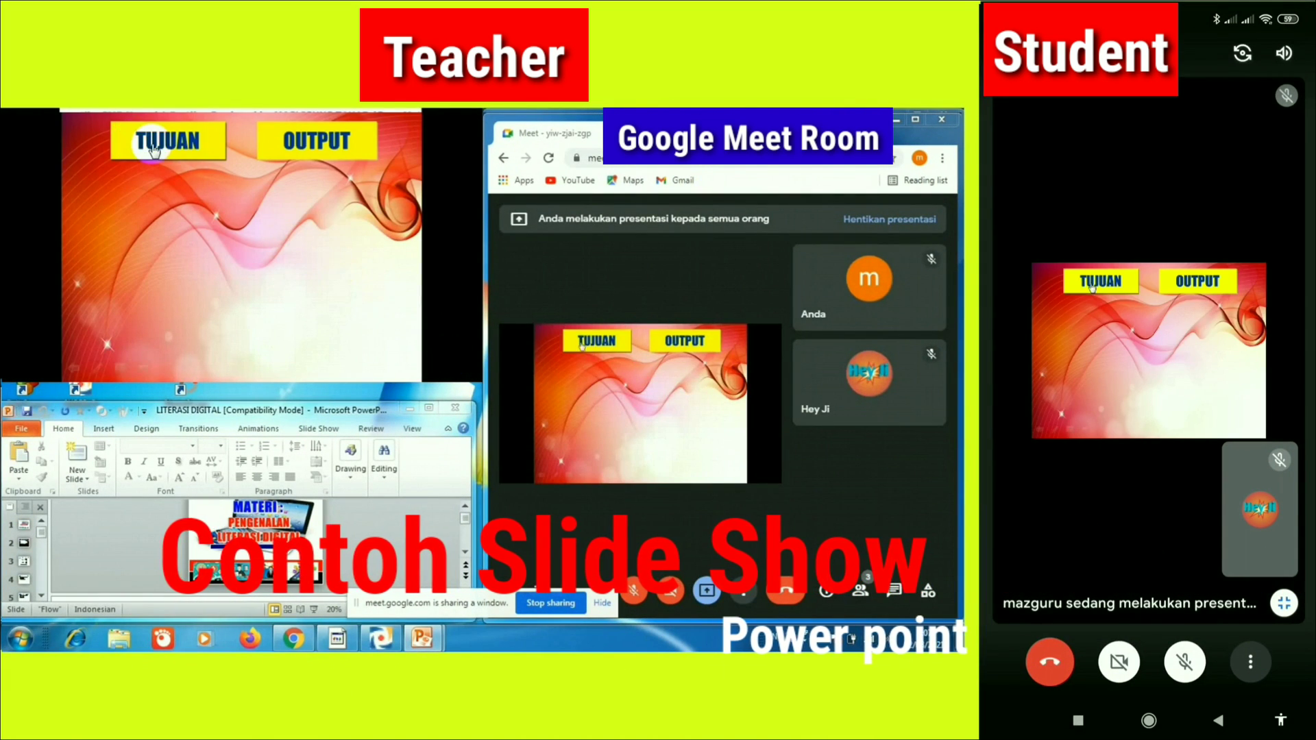
pyautogui.click(154, 147)
pyautogui.click(316, 141)
pyautogui.click(316, 140)
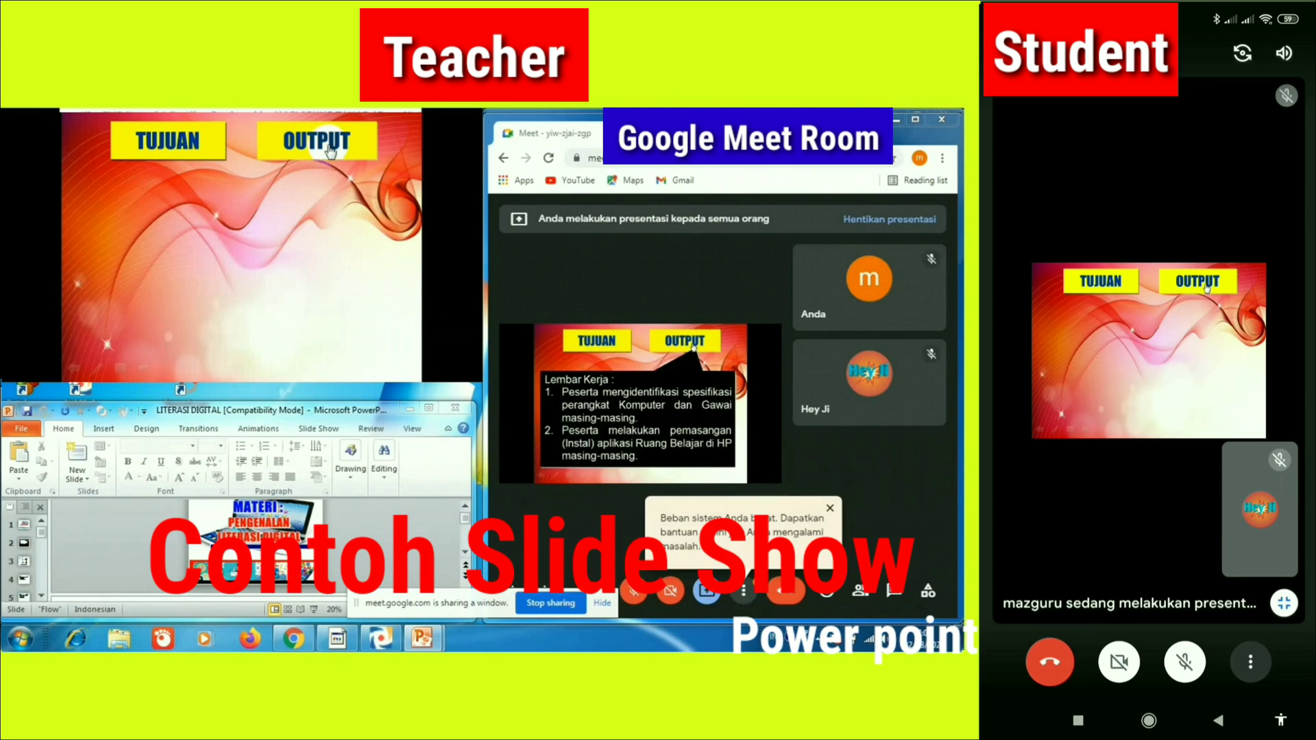
# - From the ALUR SESI agenda, visit Pembukaan, PROFIL PENYAJI, then Tujuan dan Proses
pyautogui.click(437, 213)
pyautogui.click(157, 167)
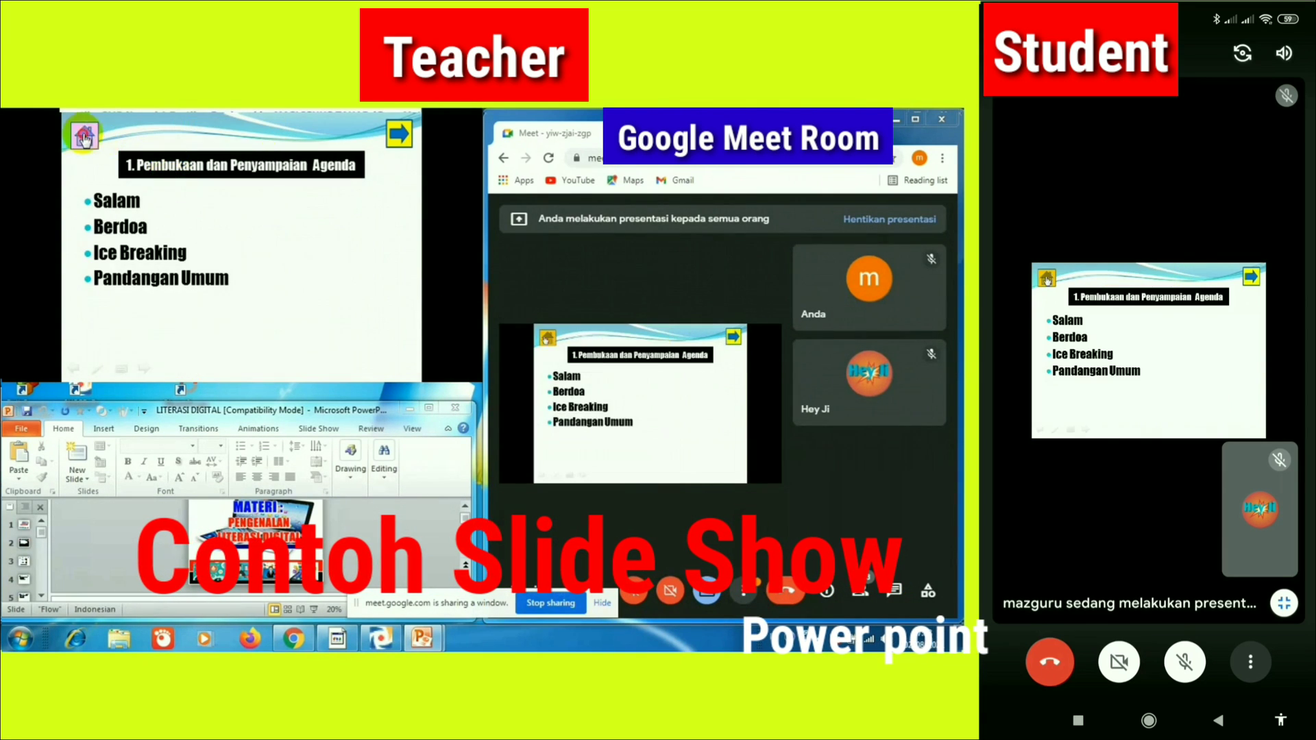
pyautogui.click(84, 135)
pyautogui.click(145, 200)
pyautogui.click(144, 202)
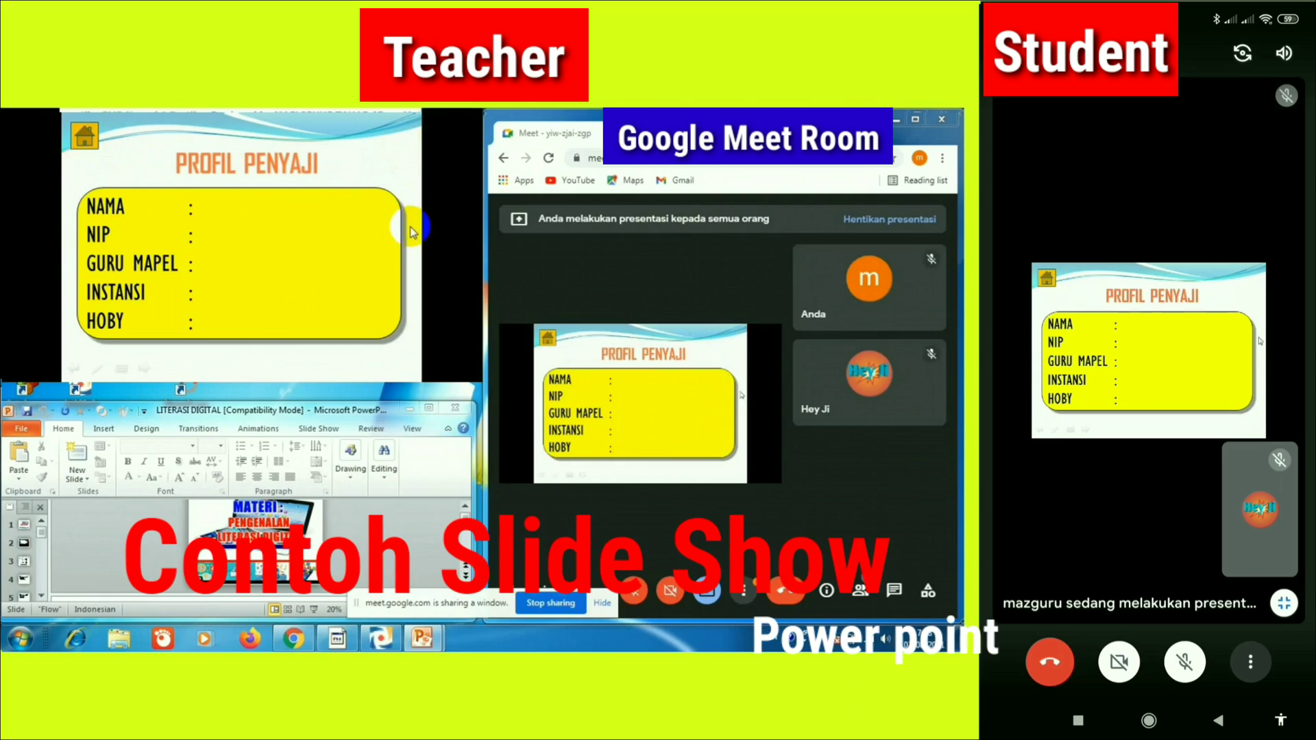
pyautogui.click(85, 135)
pyautogui.click(147, 225)
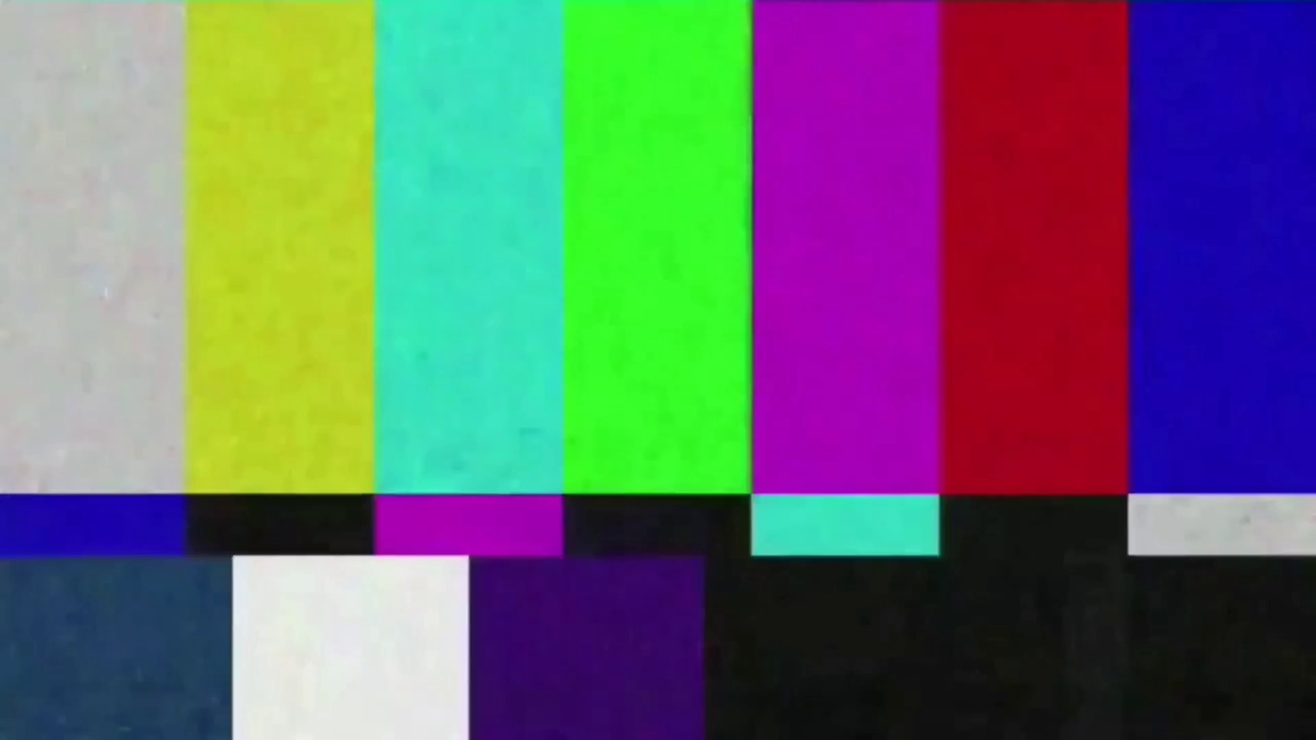